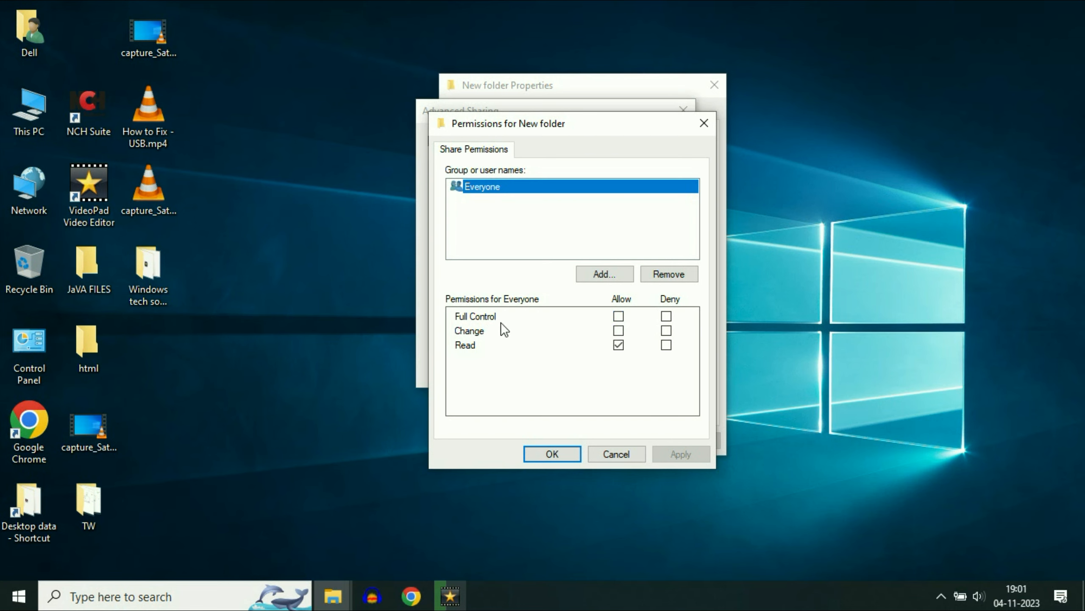
# Step: Allow Everyone Full Control in New folder's share permissions, apply the advanced sharing settings and close the folder's properties
pyautogui.click(619, 316)
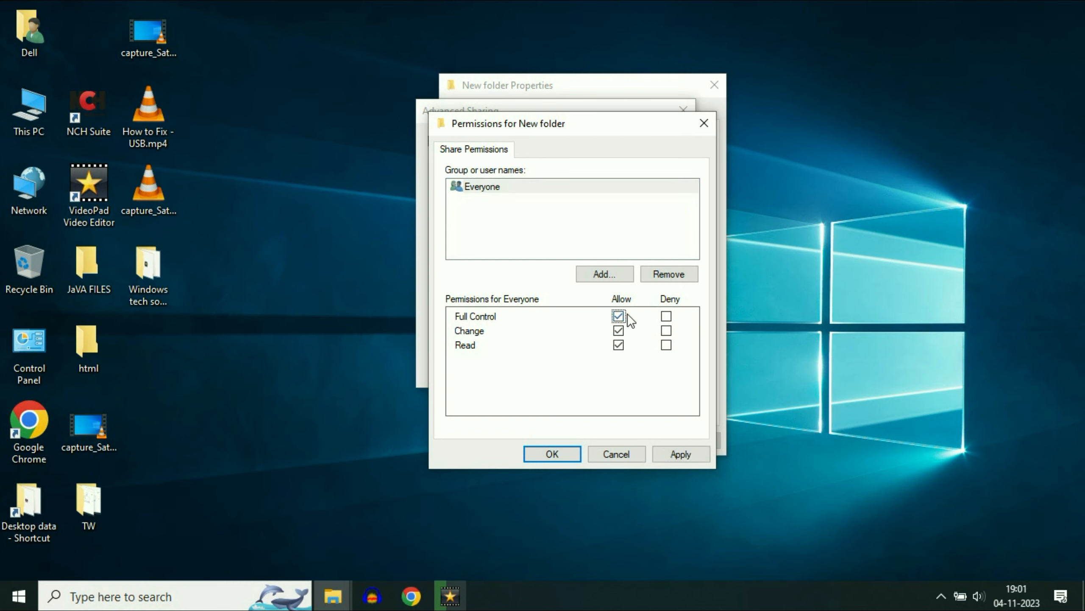
pyautogui.click(680, 456)
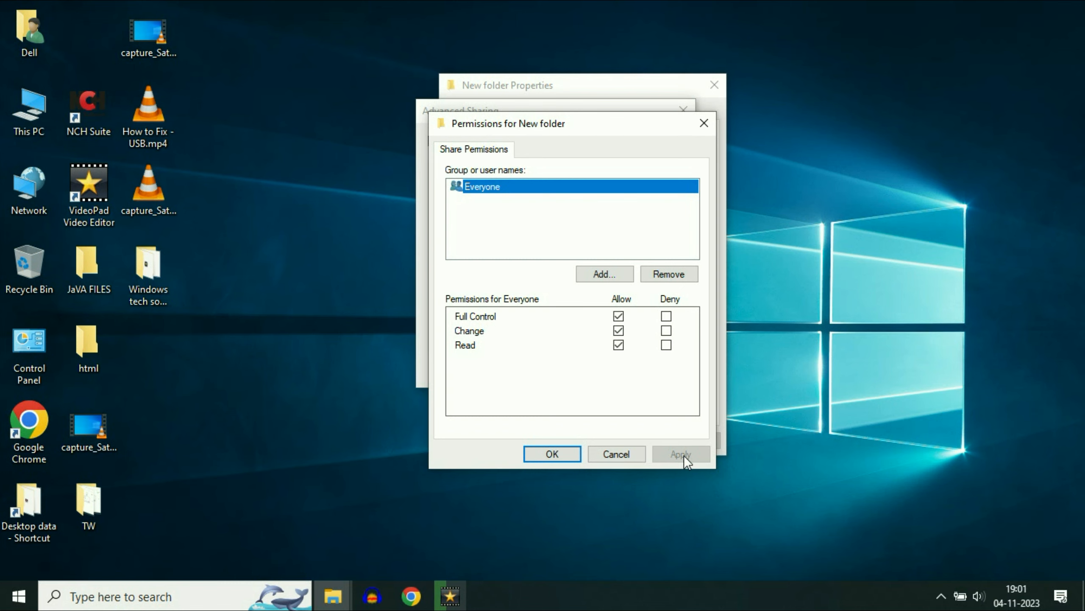
pyautogui.click(562, 458)
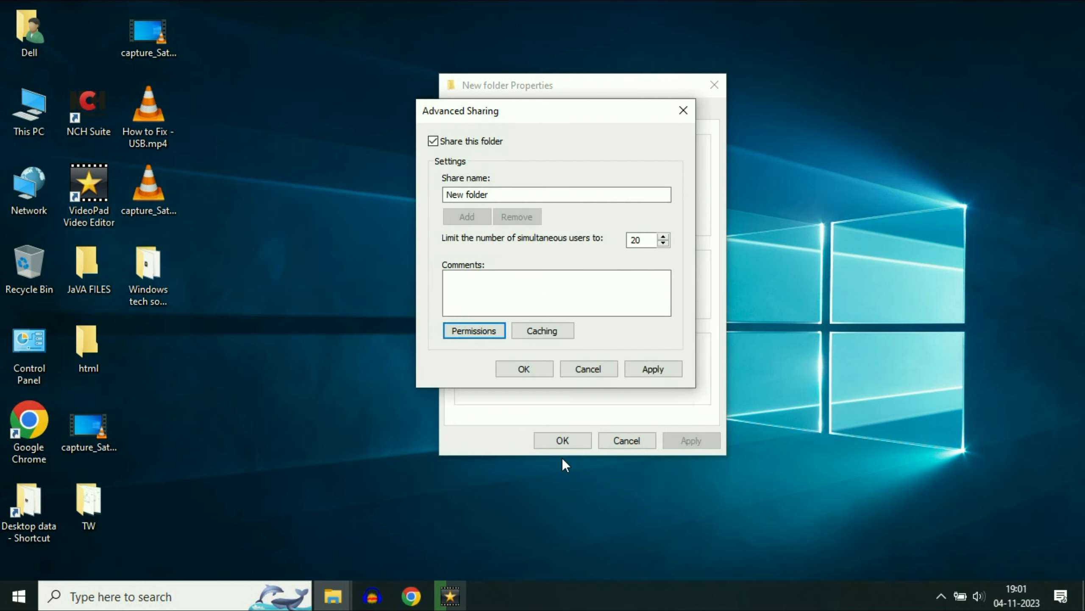
pyautogui.click(651, 371)
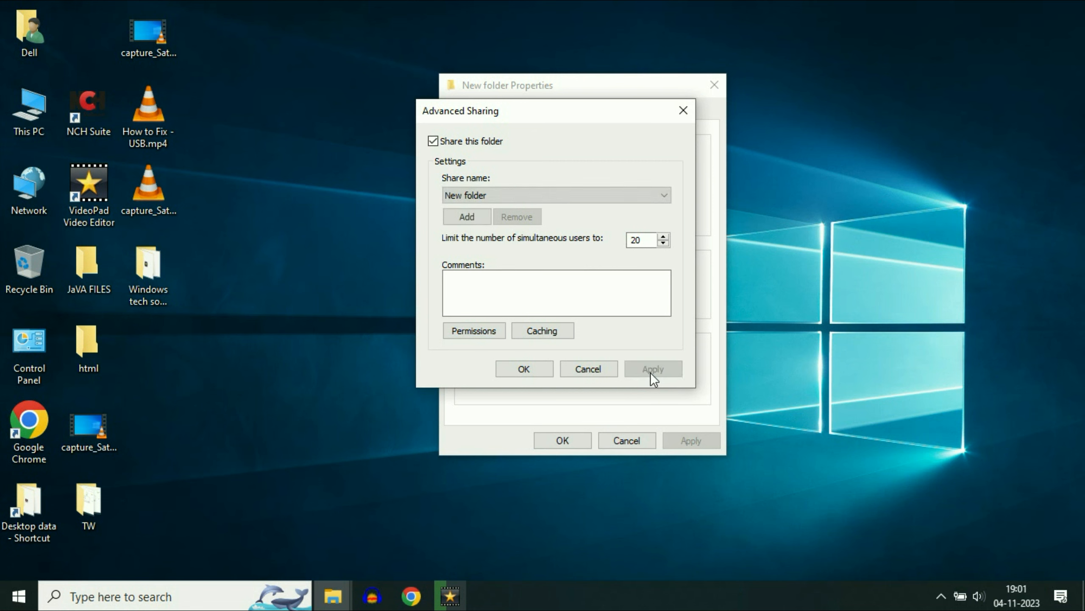
pyautogui.click(528, 372)
pyautogui.click(556, 438)
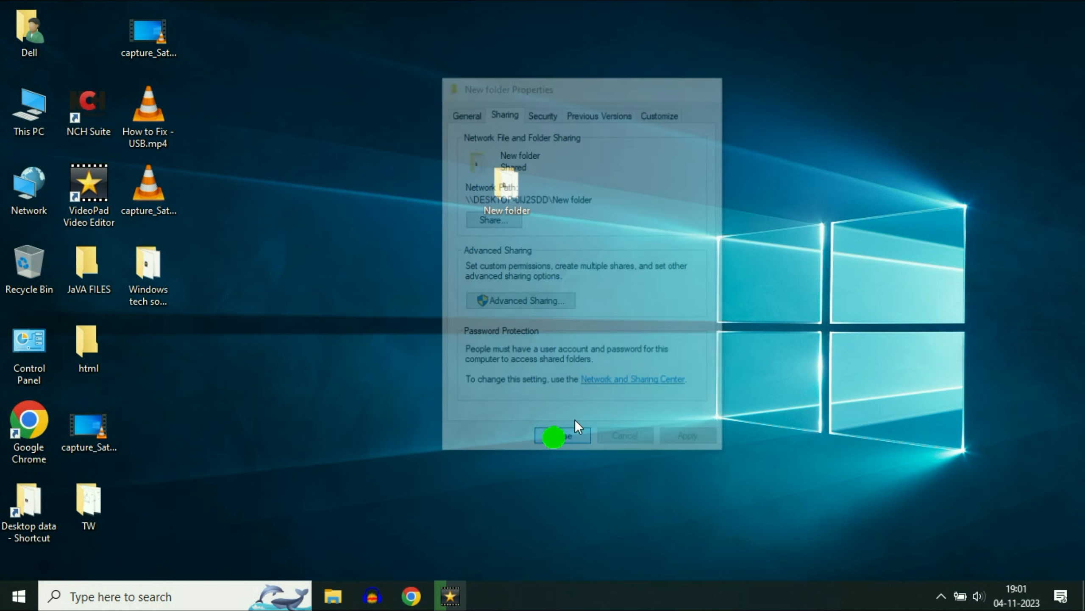
pyautogui.click(516, 200)
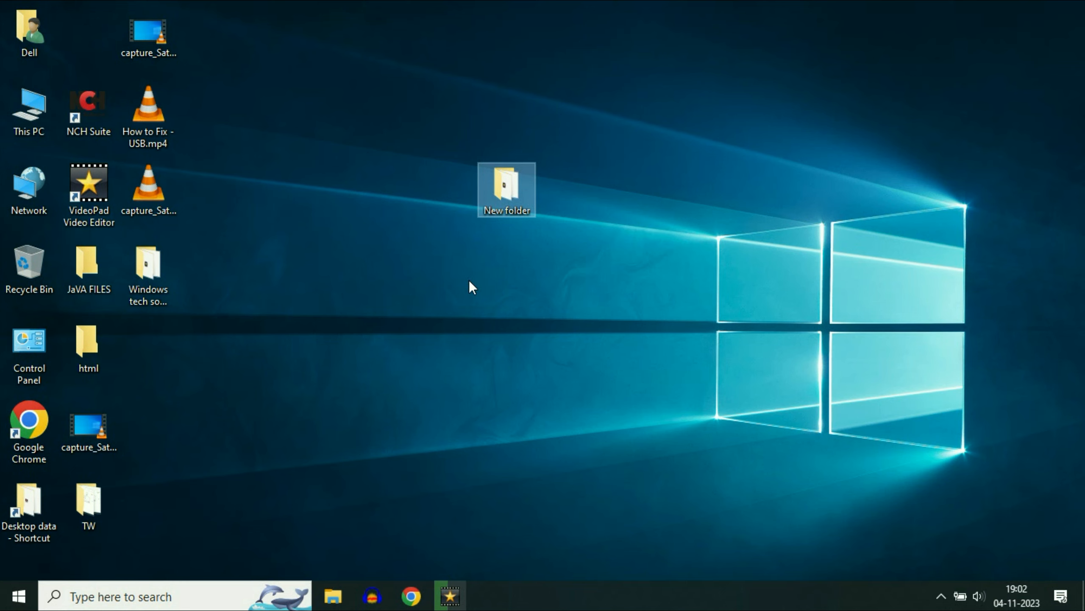
# Step: Open the properties of the connected Wi-Fi network E302 and locate its IPv4 address
pyautogui.click(940, 596)
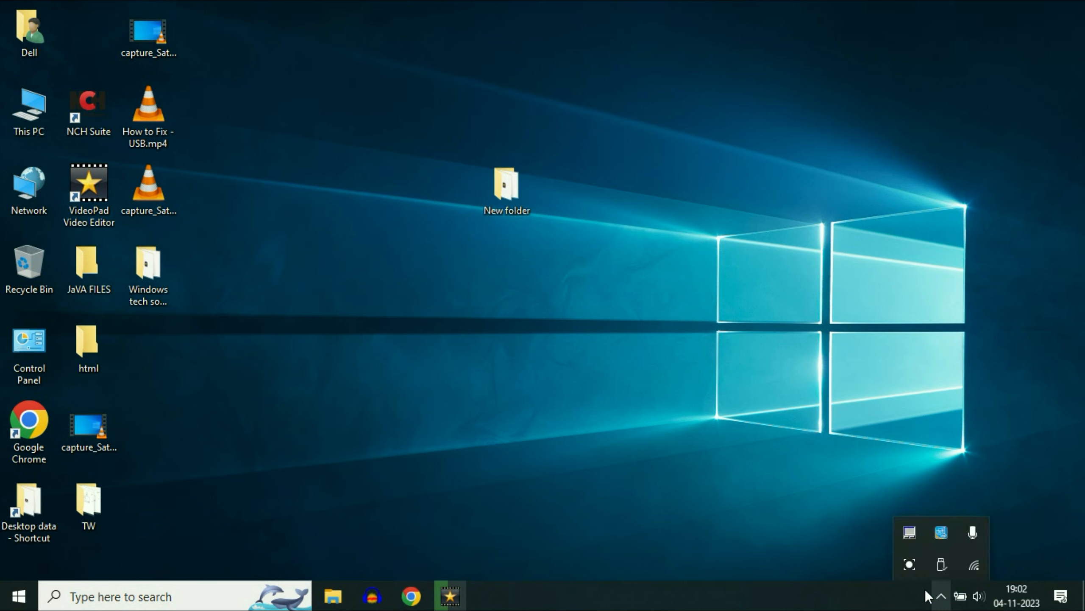
pyautogui.click(974, 564)
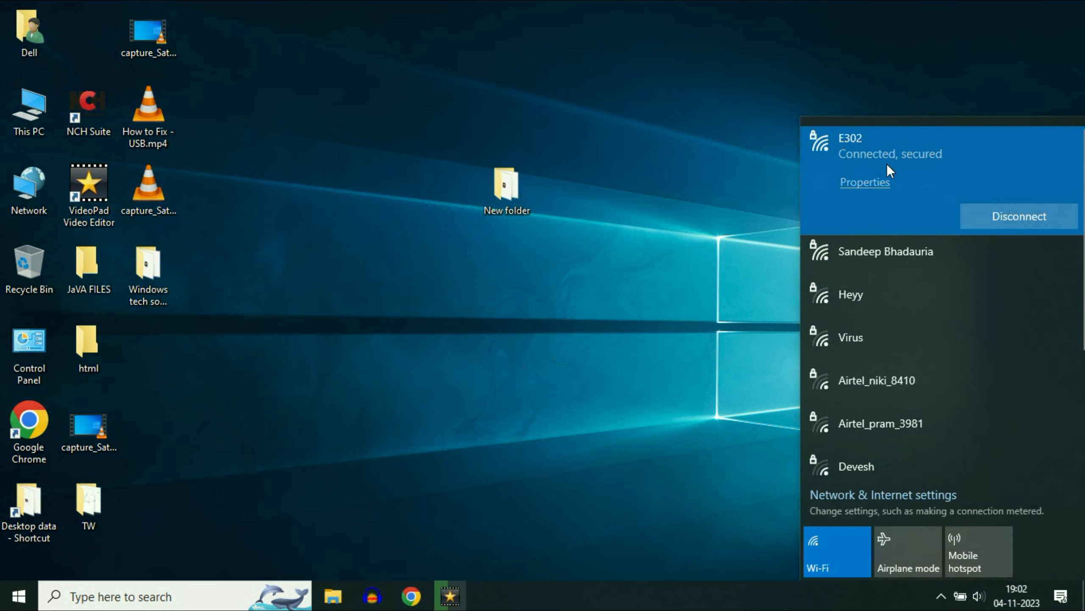
pyautogui.click(867, 183)
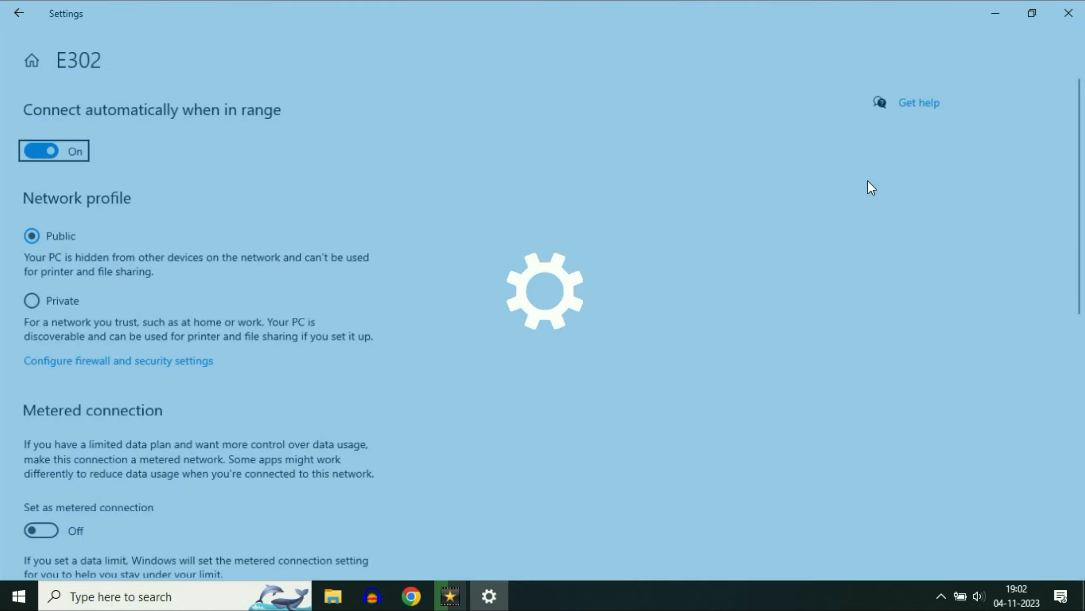
pyautogui.scroll(-4, 595, 191)
pyautogui.scroll(-6, 595, 192)
pyautogui.scroll(2, 148, 175)
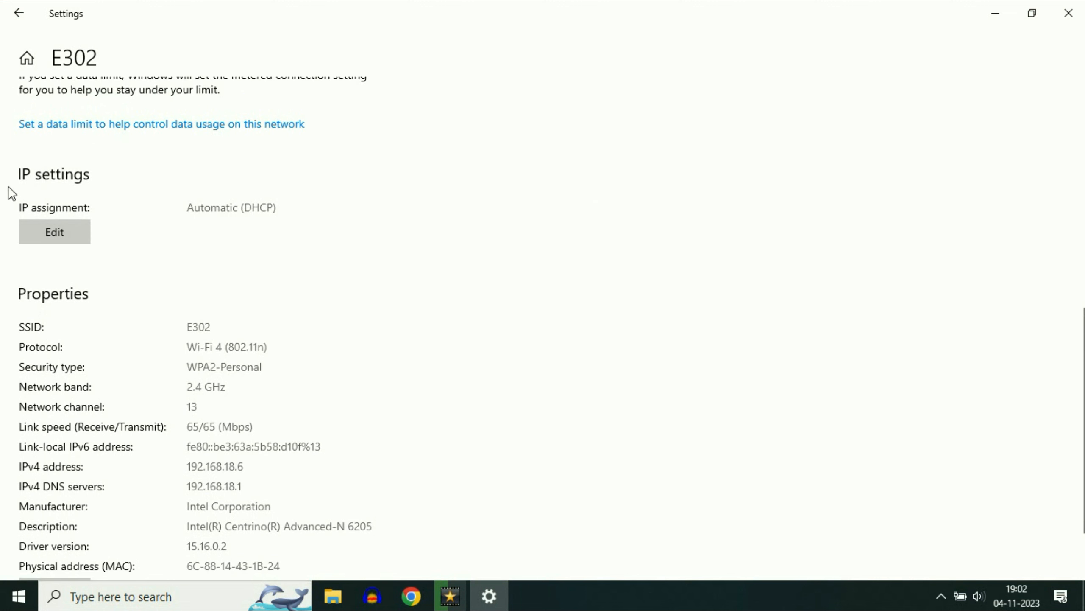
pyautogui.scroll(-2, 107, 199)
pyautogui.click(23, 216)
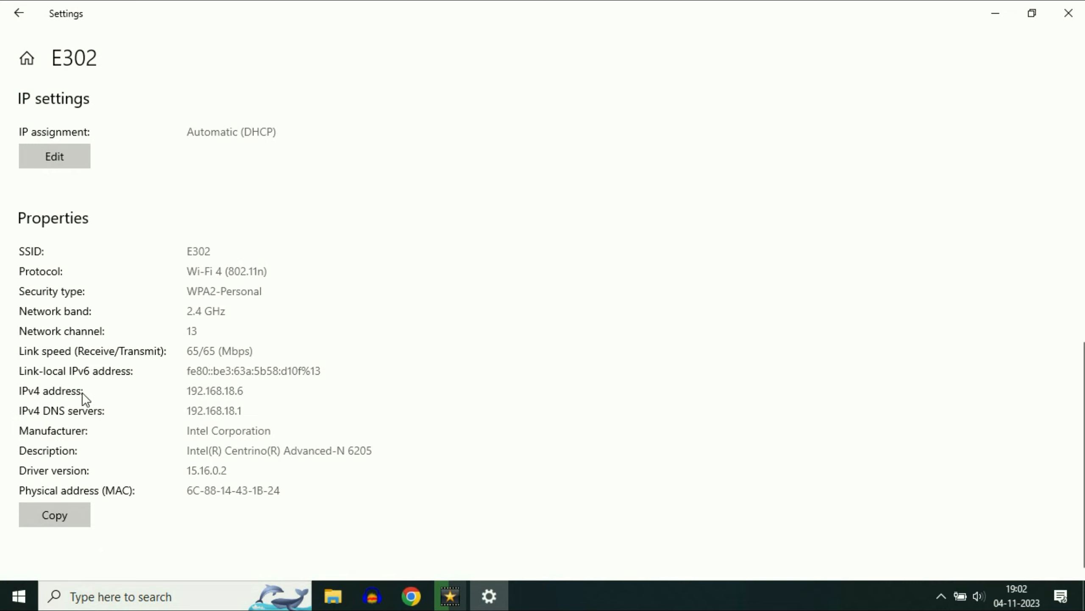
# Step: Copy the IPv4 address 192.168.18.6 from the network properties and close the Settings window
pyautogui.moveTo(190, 391); pyautogui.dragTo(246, 392)
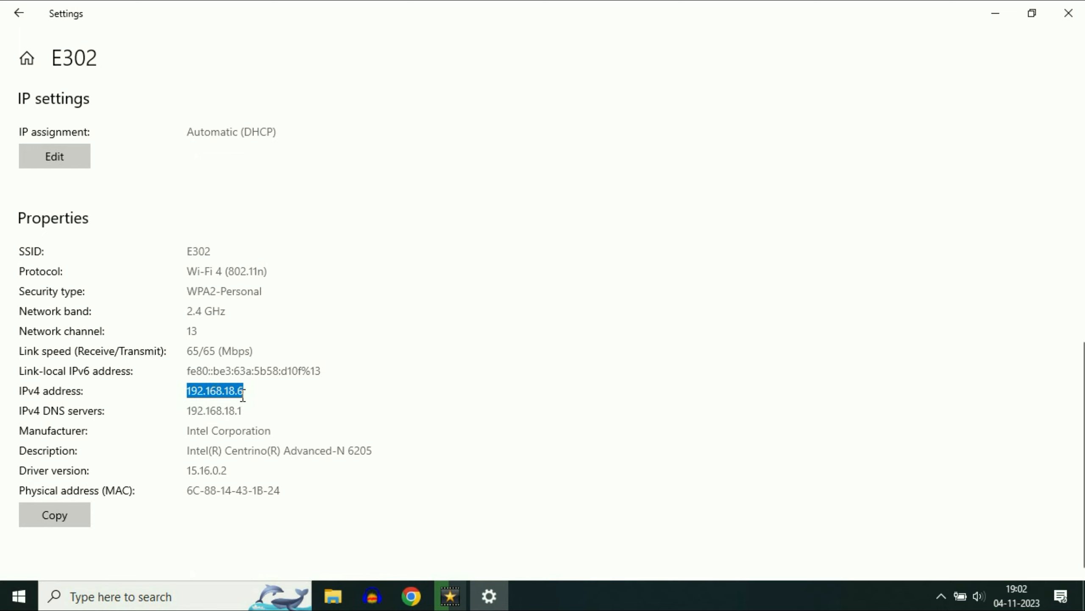
pyautogui.rightClick(225, 393)
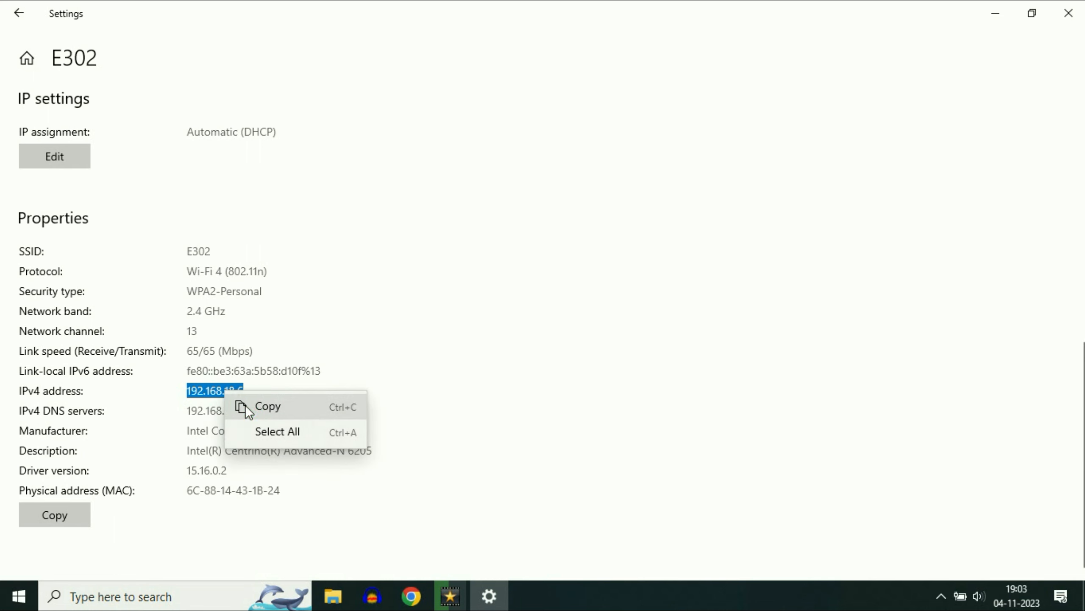
pyautogui.click(241, 407)
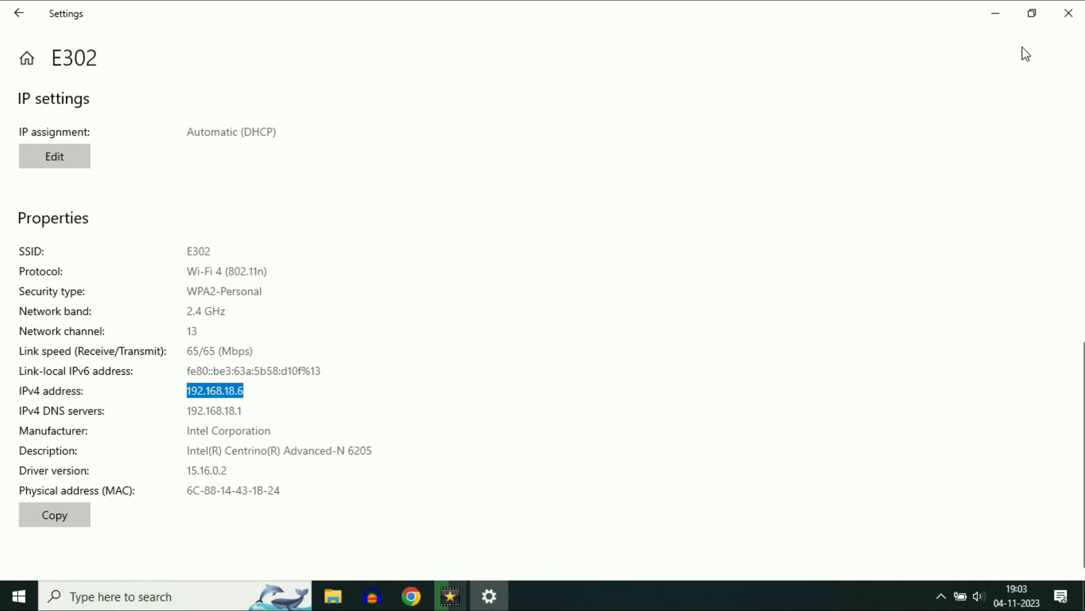
pyautogui.click(1068, 12)
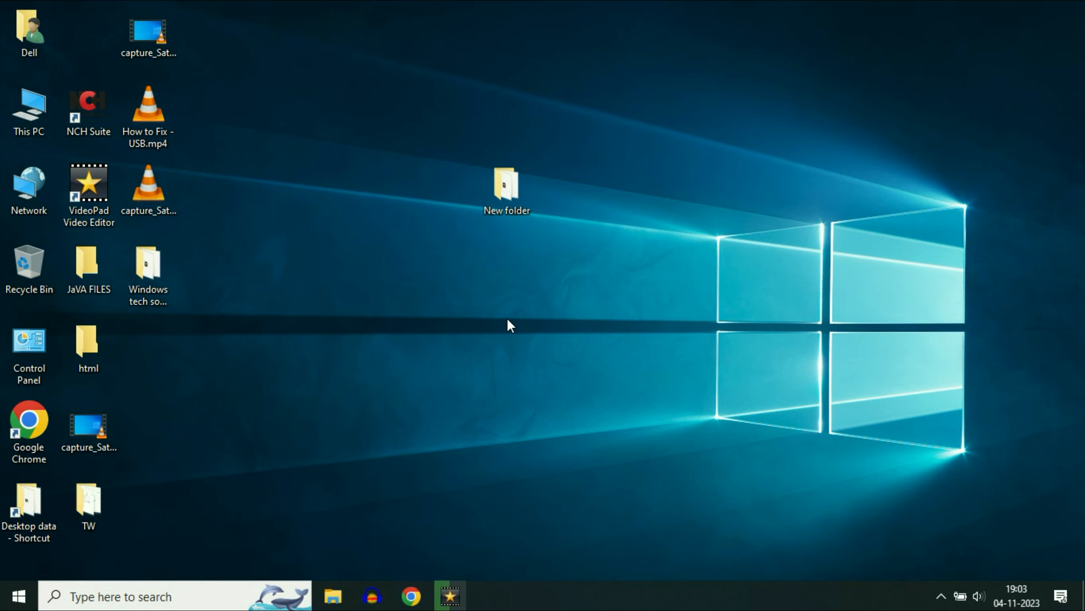
# Step: Open the network location \\192.168.18.6 through the Run dialog
pyautogui.press('super+r')
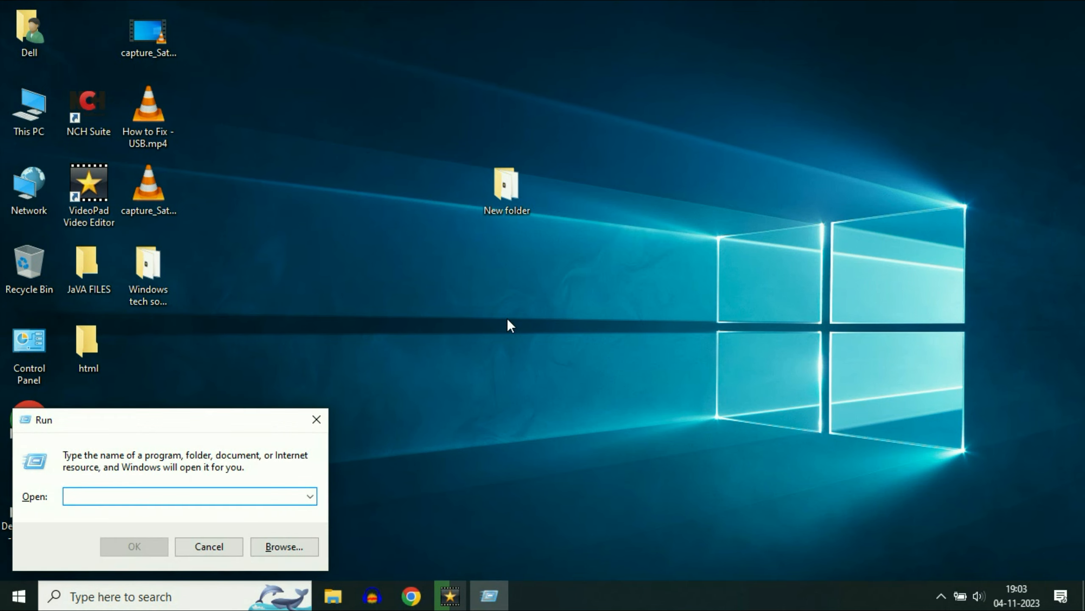
pyautogui.moveTo(224, 419); pyautogui.dragTo(629, 277)
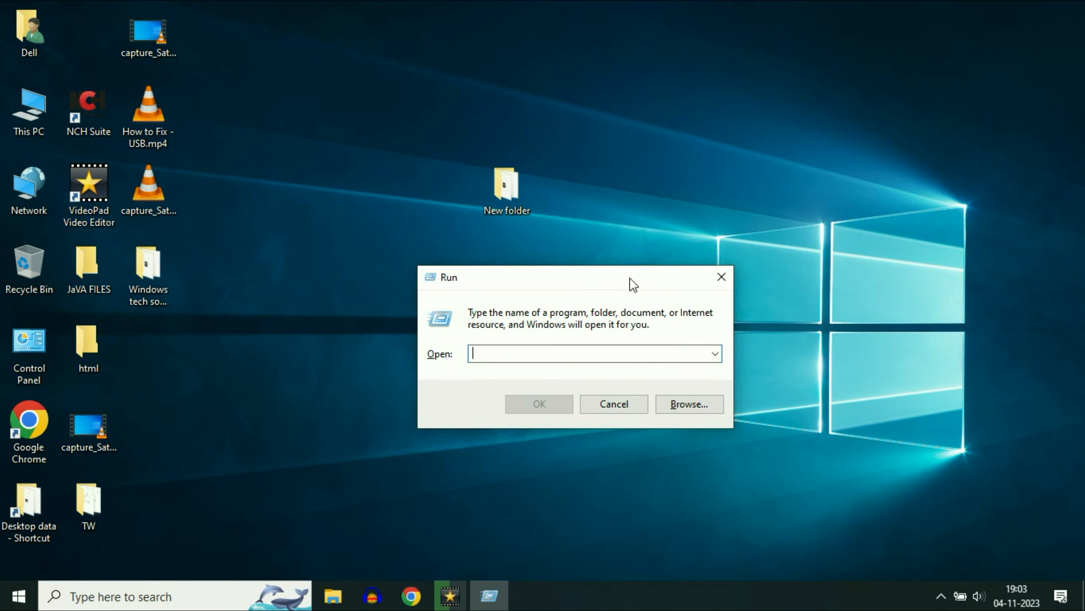
pyautogui.write('\\\\')
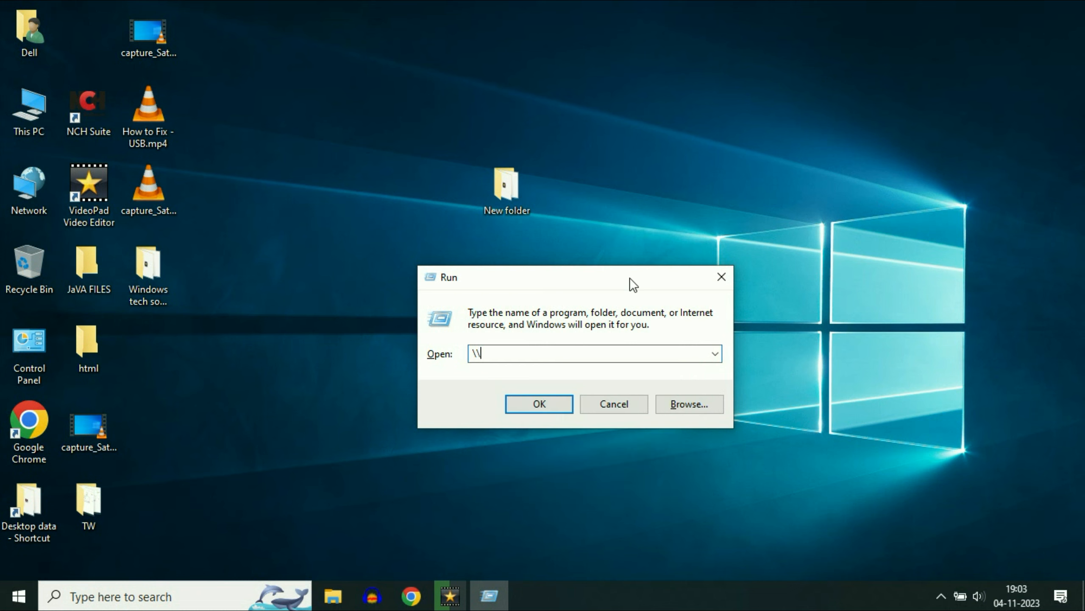
pyautogui.write('192.168.18.6')
pyautogui.moveTo(562, 354); pyautogui.dragTo(392, 354)
pyautogui.click(527, 402)
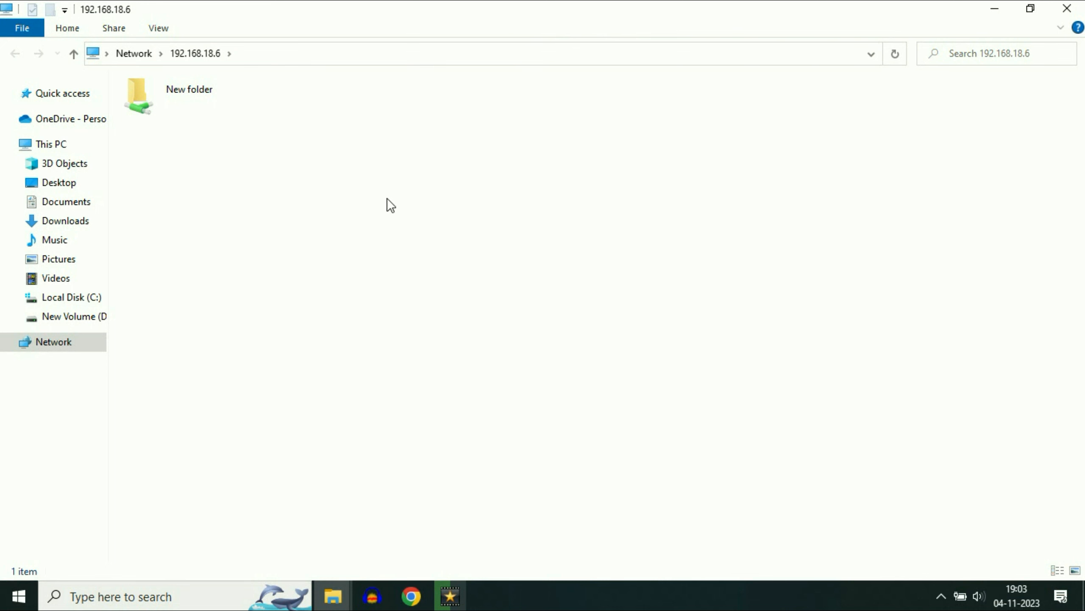
# Step: Check the contents of the shared New folder on 192.168.18.6, return to the parent location and minimize the window
pyautogui.moveTo(342, 17); pyautogui.dragTo(596, 142)
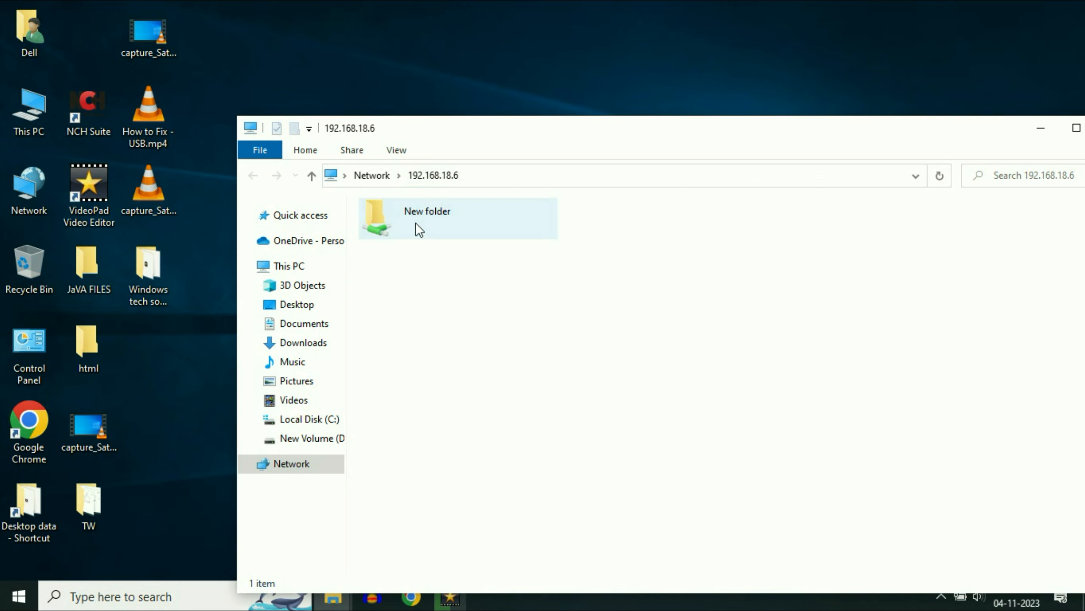
pyautogui.doubleClick(396, 226)
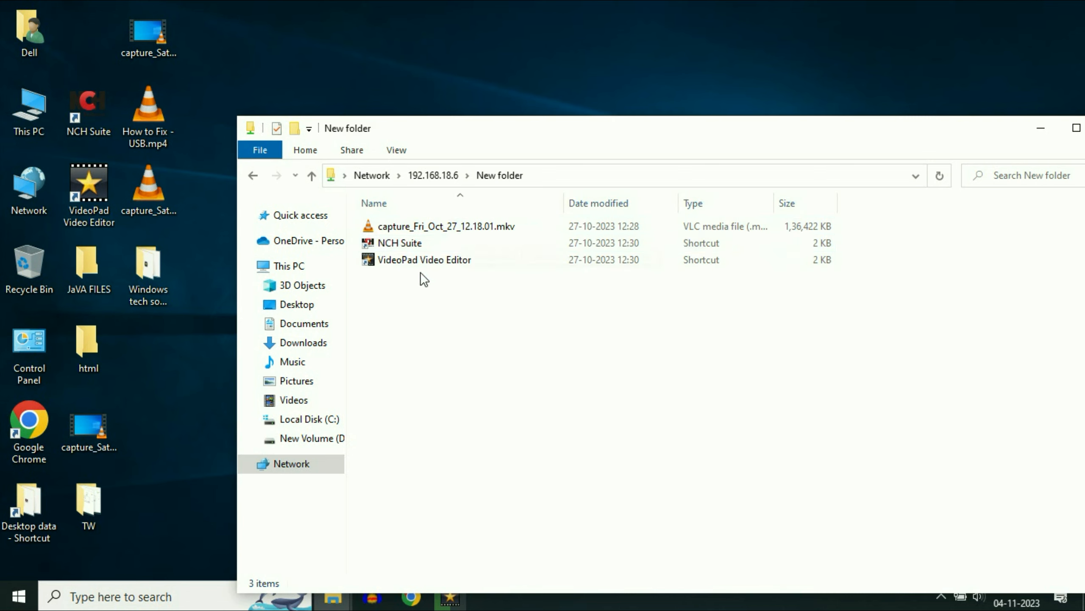
pyautogui.click(309, 177)
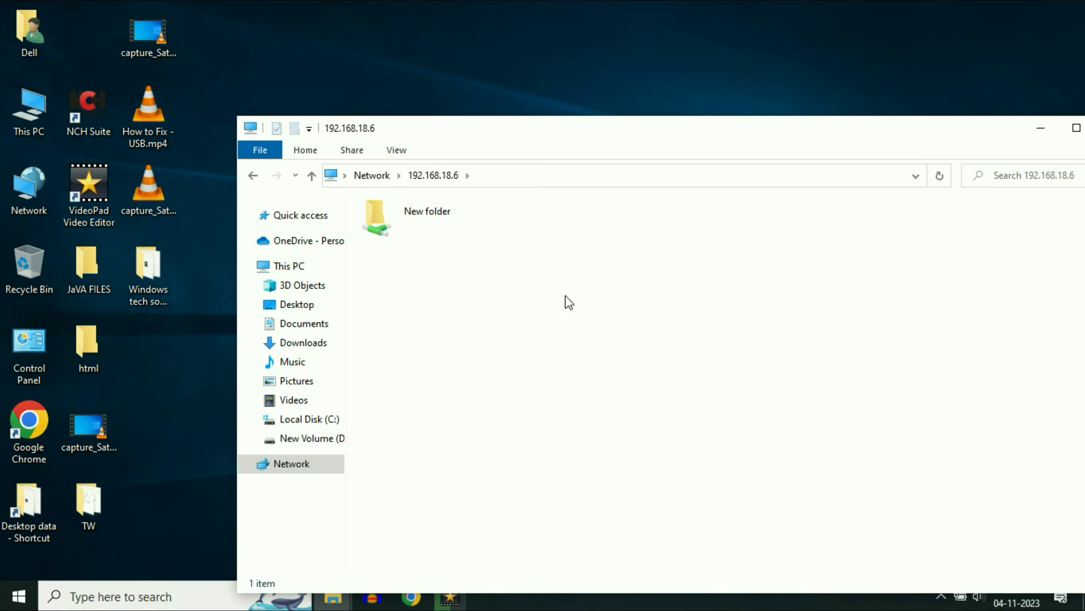
pyautogui.click(1040, 128)
# Step: Open This PC in a maximized window and bring up the properties of the New Volume (D:) drive
pyautogui.doubleClick(41, 122)
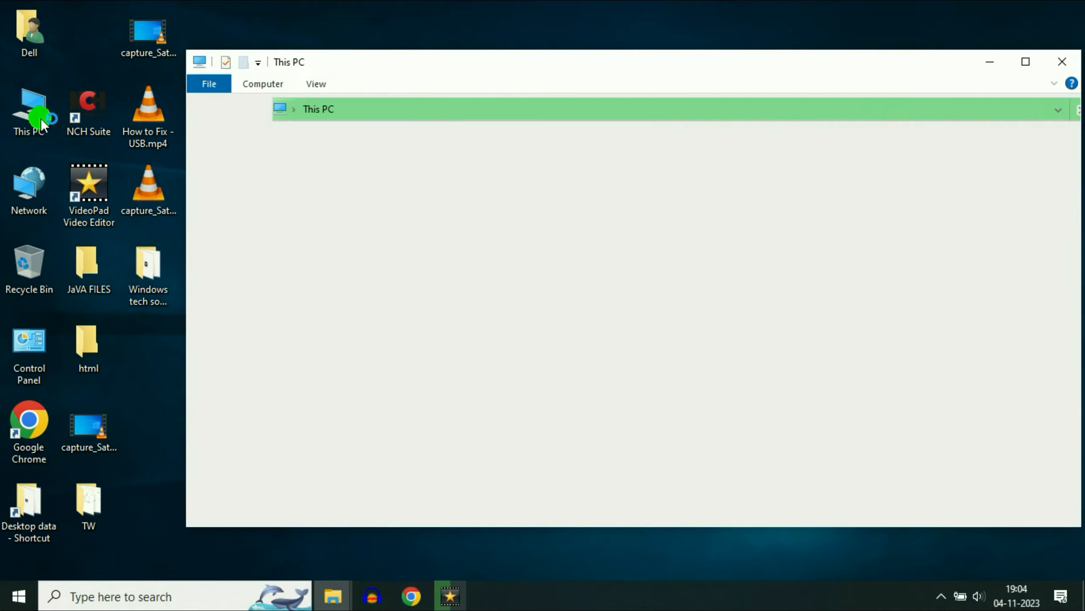
pyautogui.click(1022, 63)
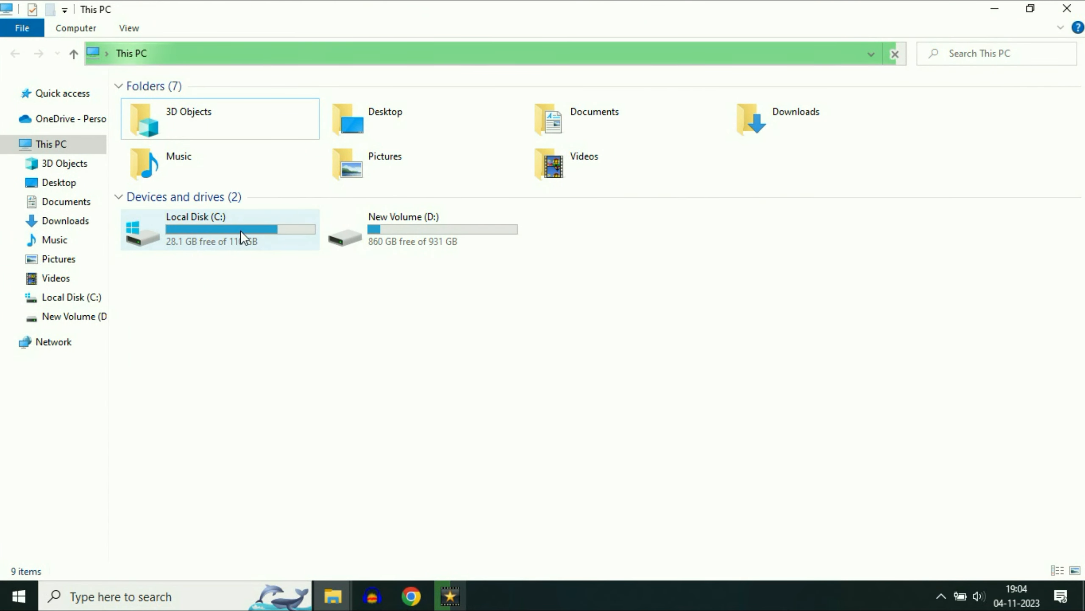
pyautogui.moveTo(421, 231)
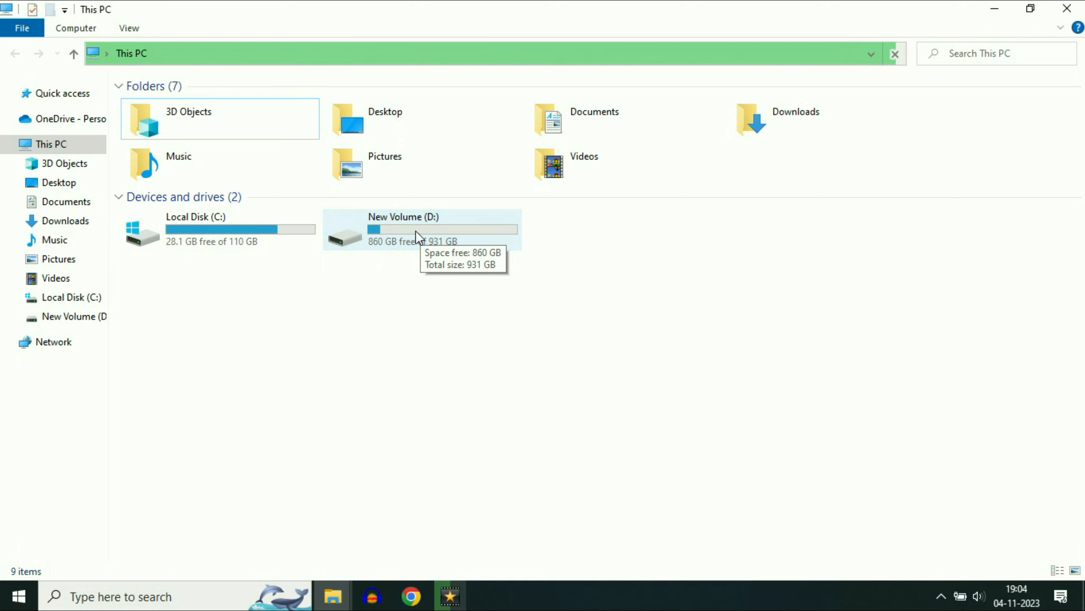
pyautogui.click(416, 230)
pyautogui.rightClick(416, 228)
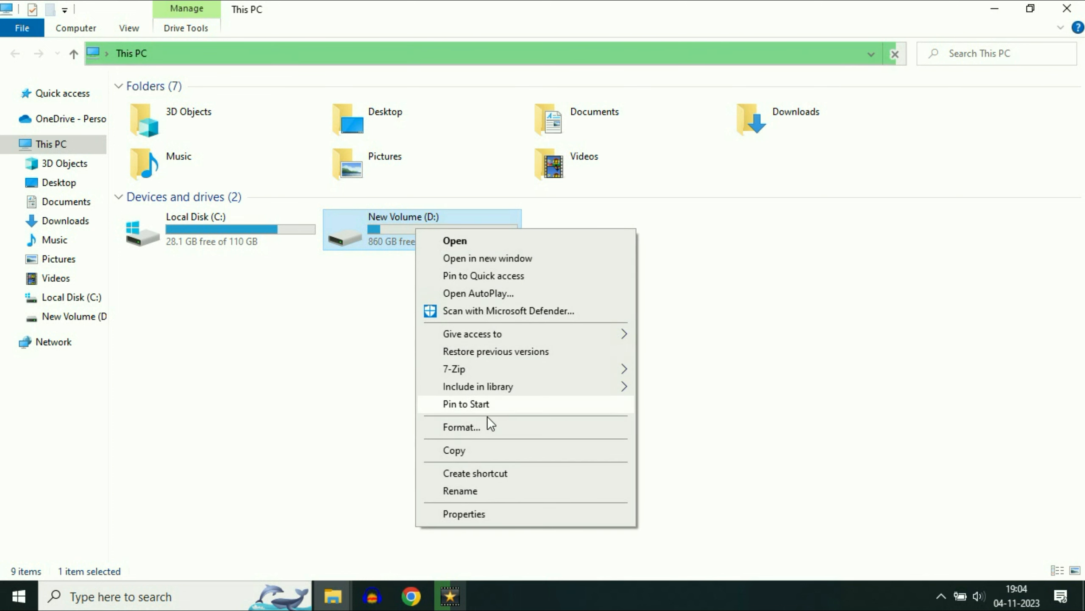
pyautogui.click(480, 514)
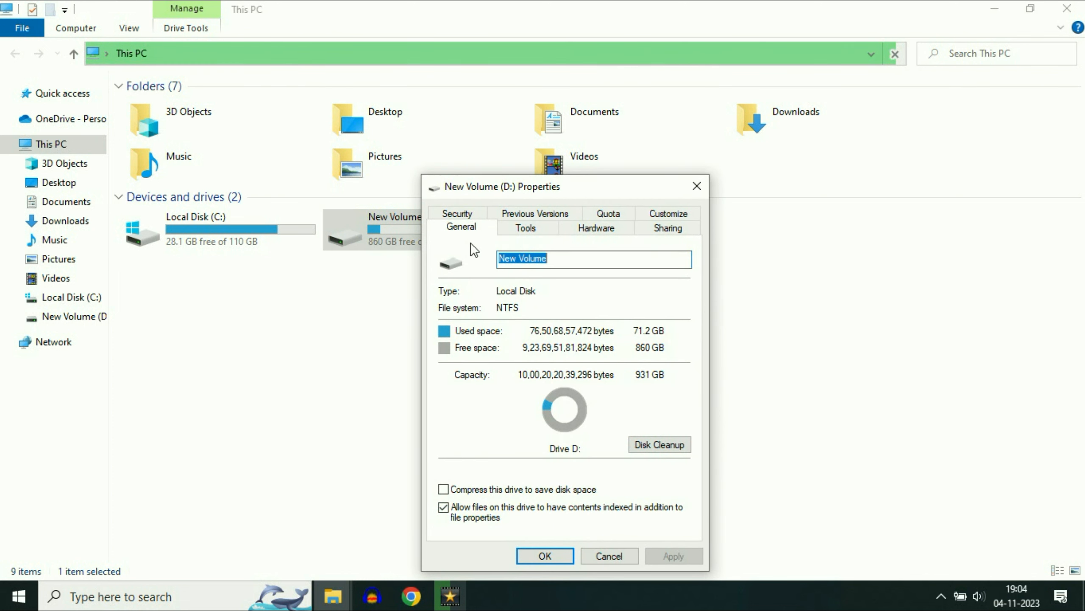
# Step: Turn on sharing for the New Volume (D:) drive in its advanced sharing settings and review the share name and user limit
pyautogui.click(678, 225)
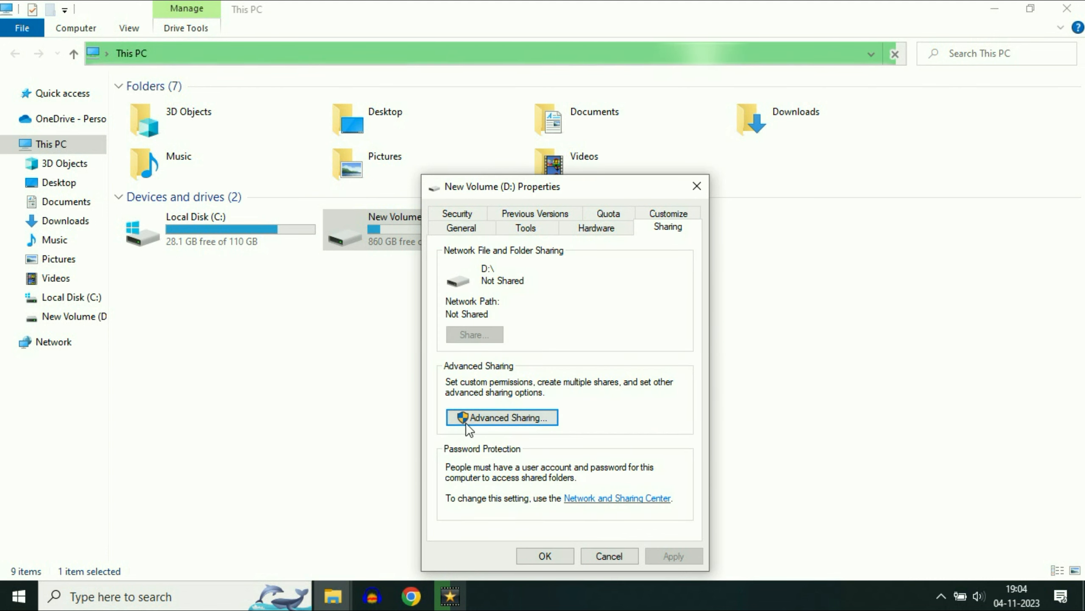
pyautogui.click(519, 417)
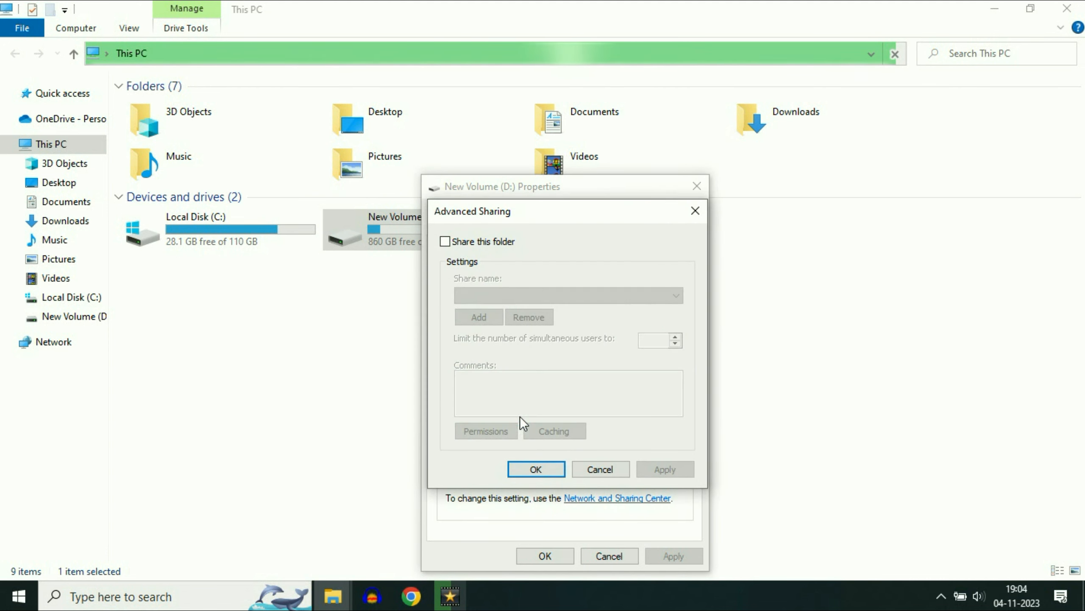
pyautogui.click(445, 243)
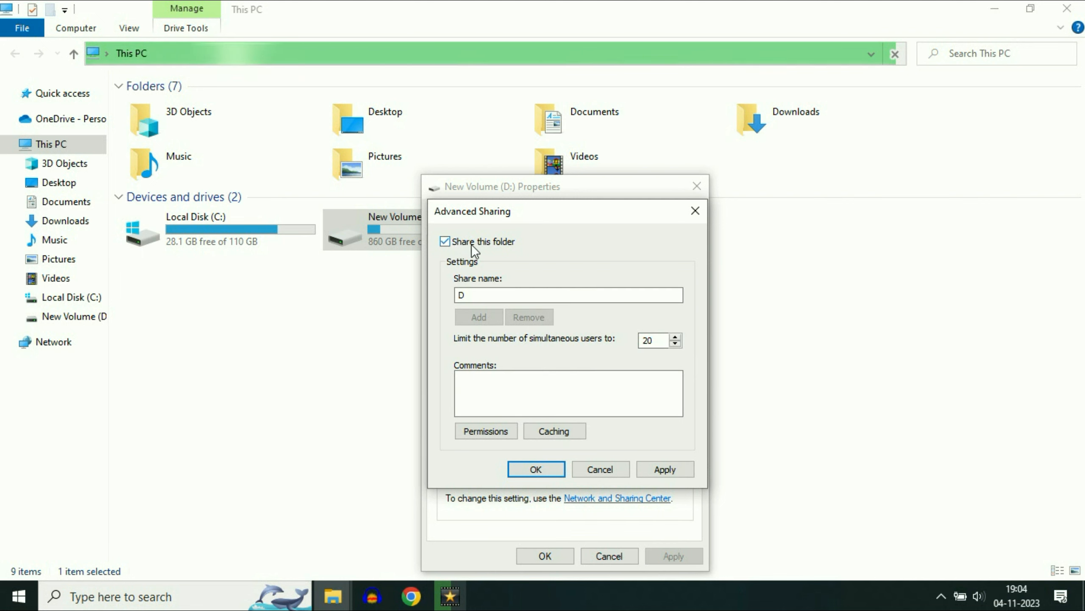
pyautogui.click(485, 295)
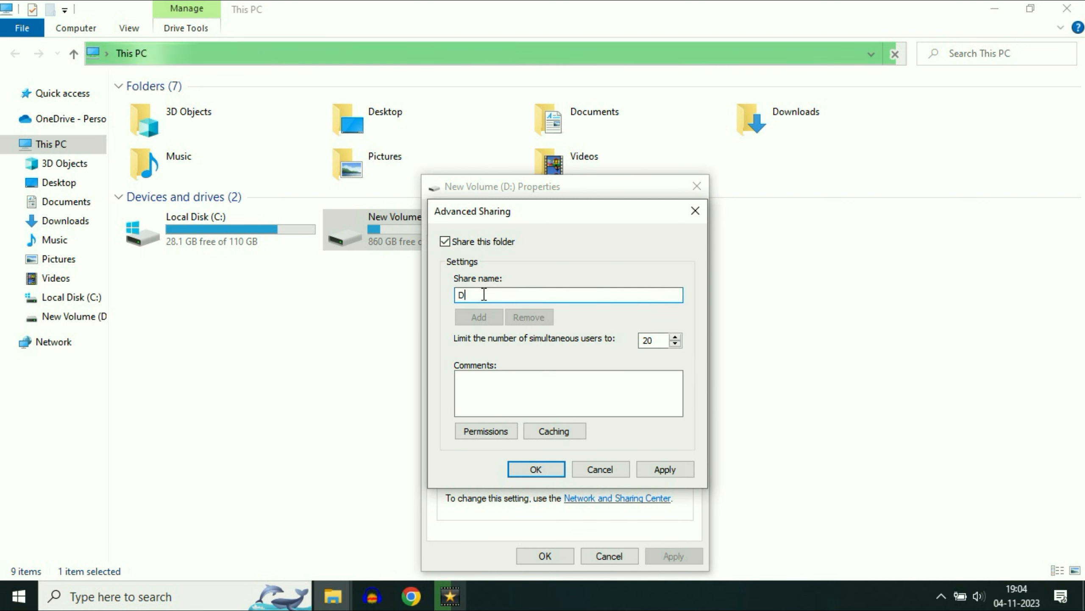
pyautogui.moveTo(656, 340); pyautogui.dragTo(635, 339)
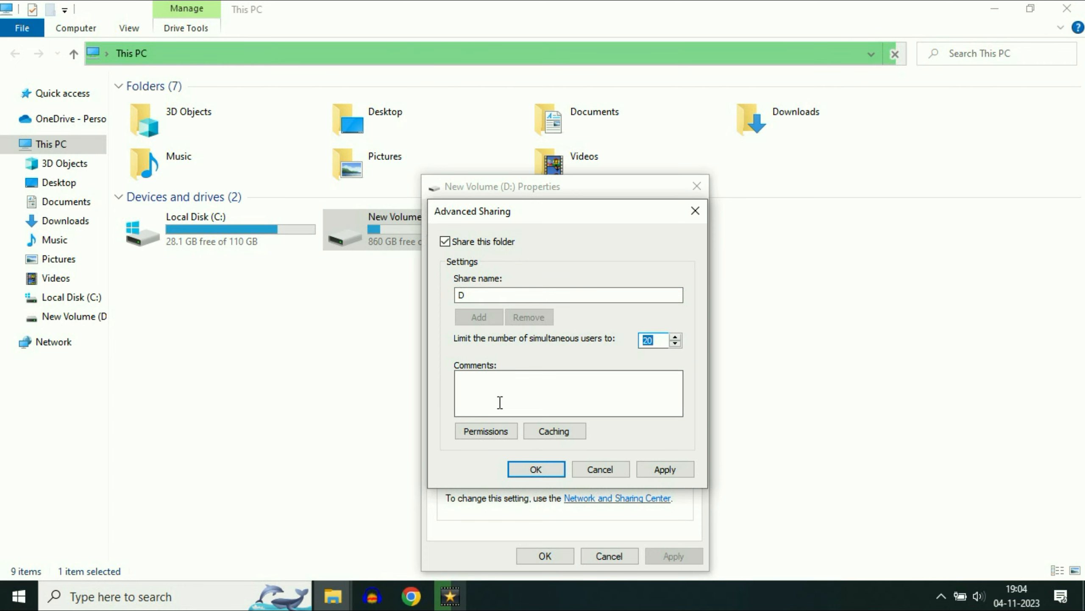
# Step: Allow Everyone Full Control in the share permissions for D and apply the change
pyautogui.click(487, 431)
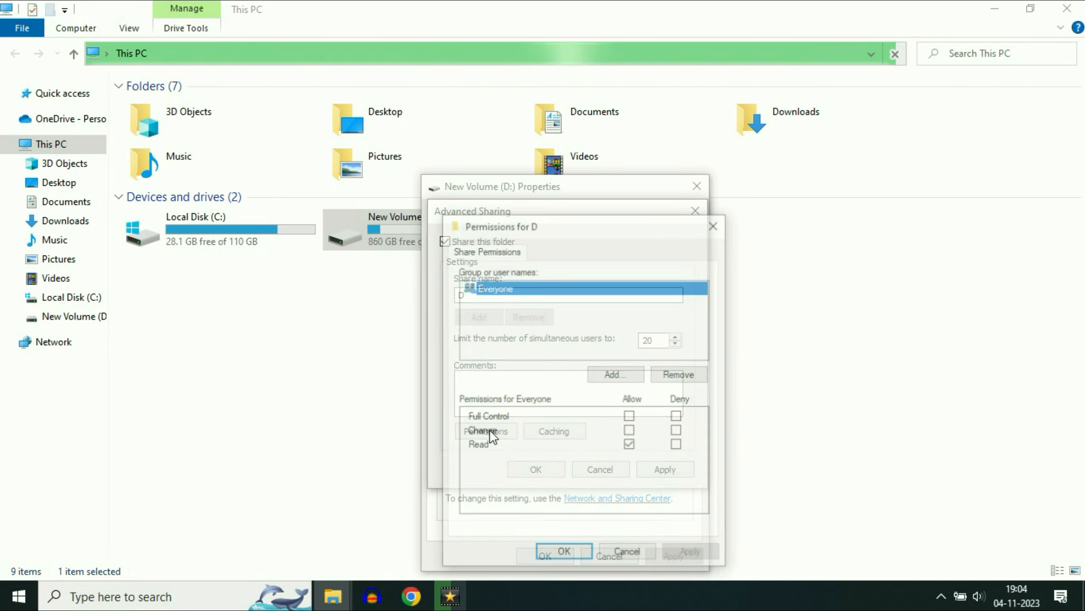
pyautogui.click(630, 416)
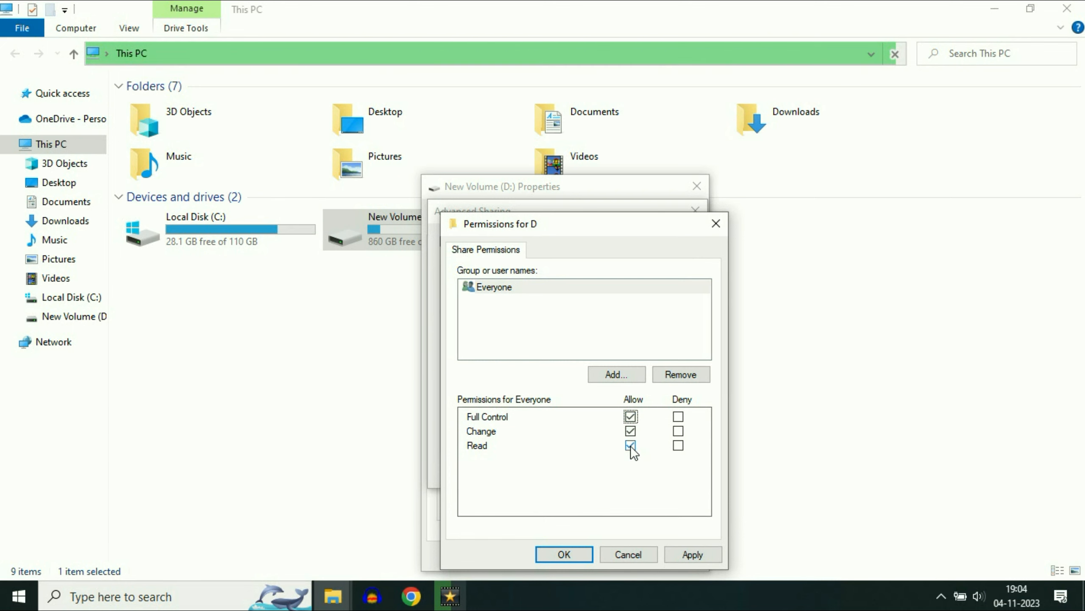
pyautogui.click(697, 554)
pyautogui.click(564, 554)
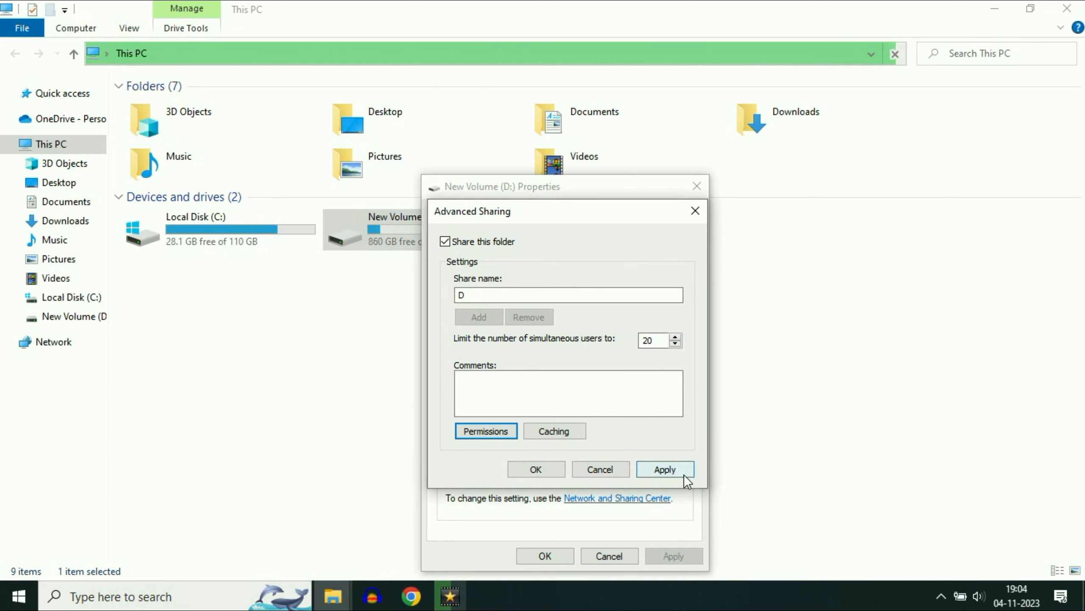
# Step: Confirm the advanced sharing settings for the D: drive, then close its properties and the This PC window
pyautogui.click(684, 473)
pyautogui.click(542, 474)
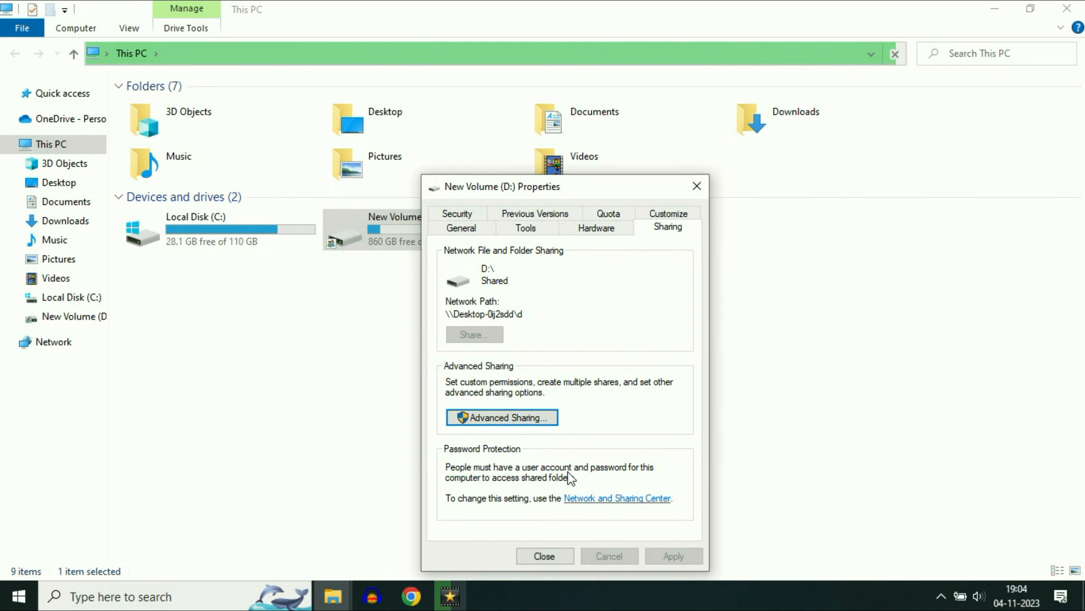
pyautogui.click(551, 556)
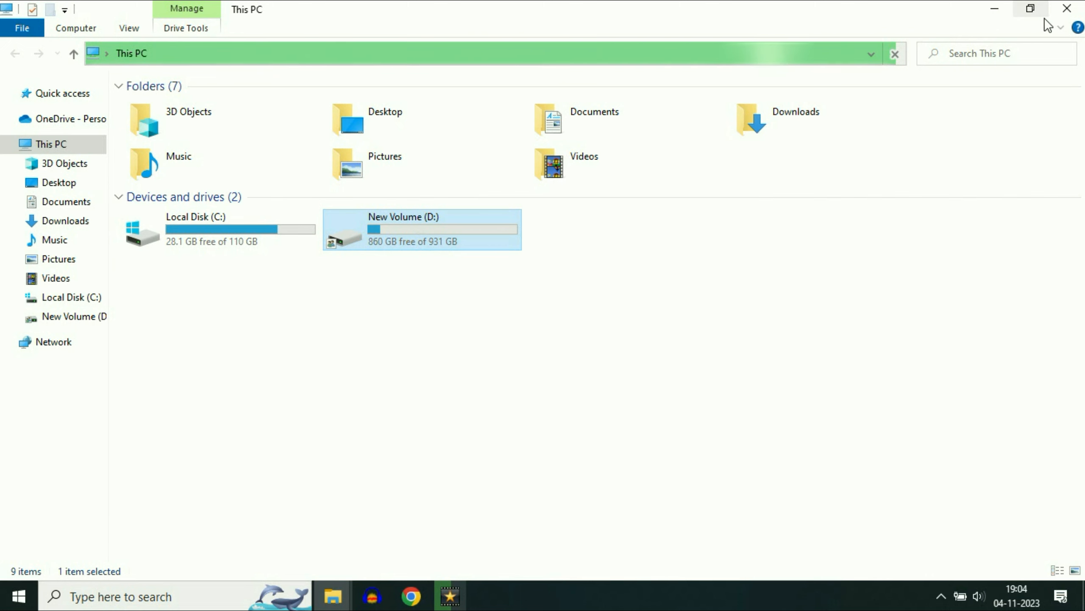
pyautogui.click(1067, 8)
# Step: Restore the minimized 192.168.18.6 network window and close it
pyautogui.click(333, 596)
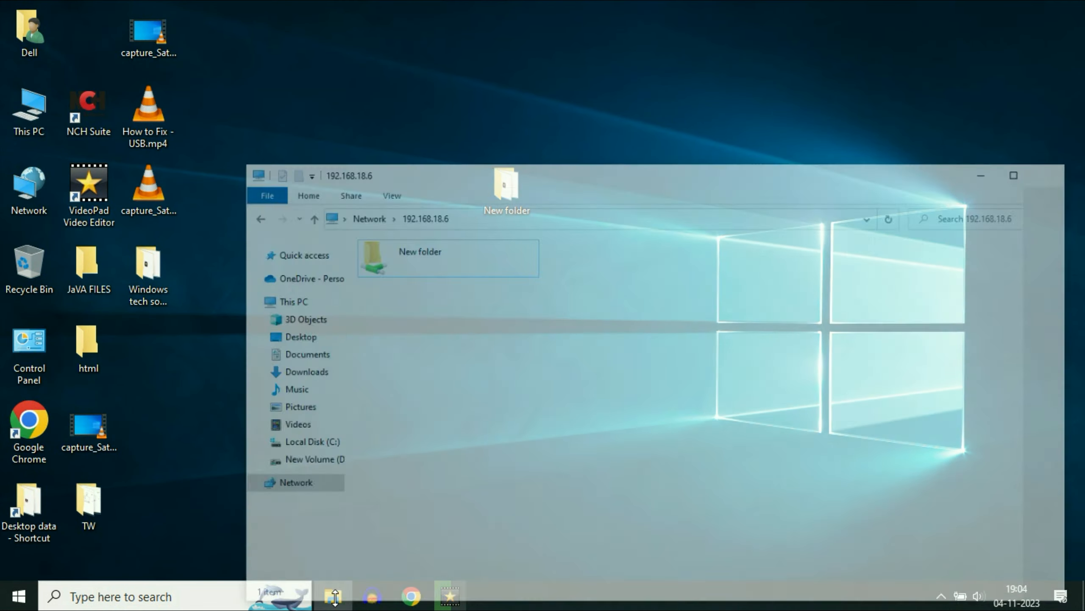
pyautogui.moveTo(847, 128); pyautogui.dragTo(702, 125)
pyautogui.click(967, 120)
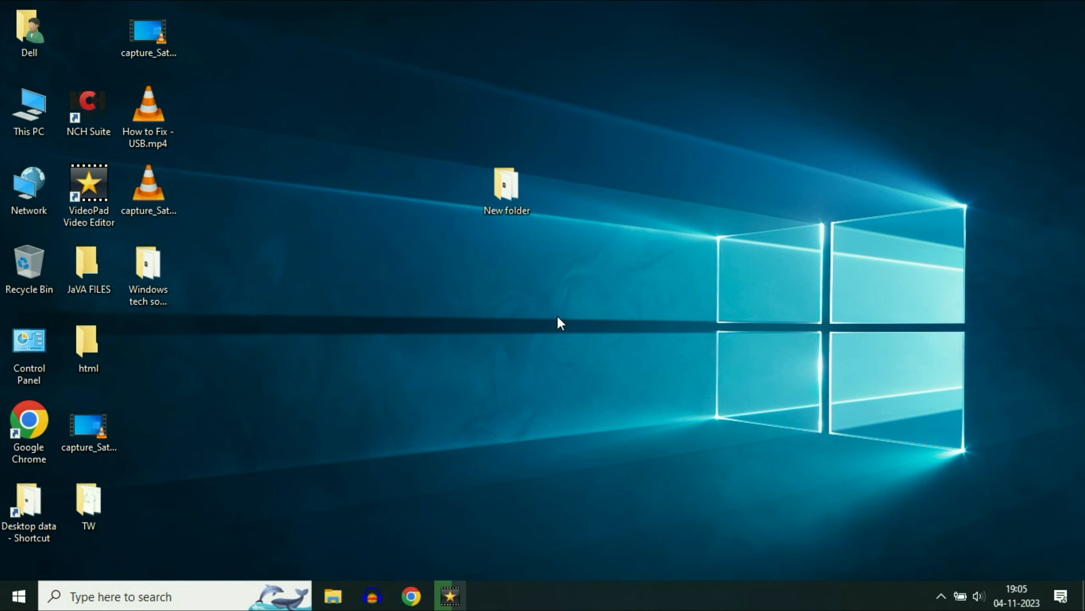
# Step: Open the network location \\192.168.18.6 with the Run command and reposition its window on the desktop
pyautogui.press('super+r')
pyautogui.moveTo(213, 417); pyautogui.dragTo(672, 286)
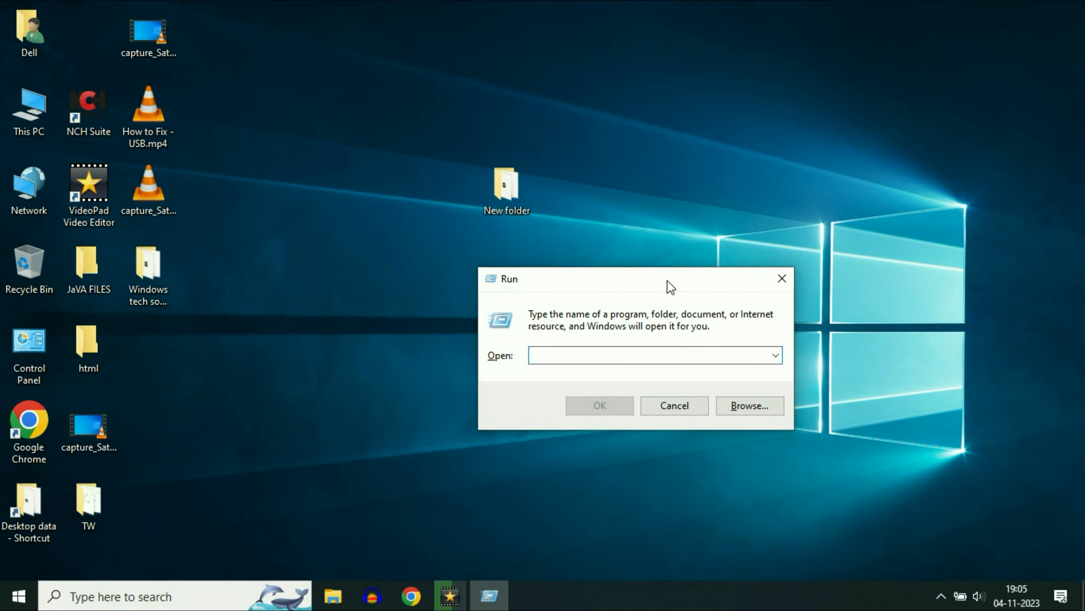
pyautogui.write('\\\\')
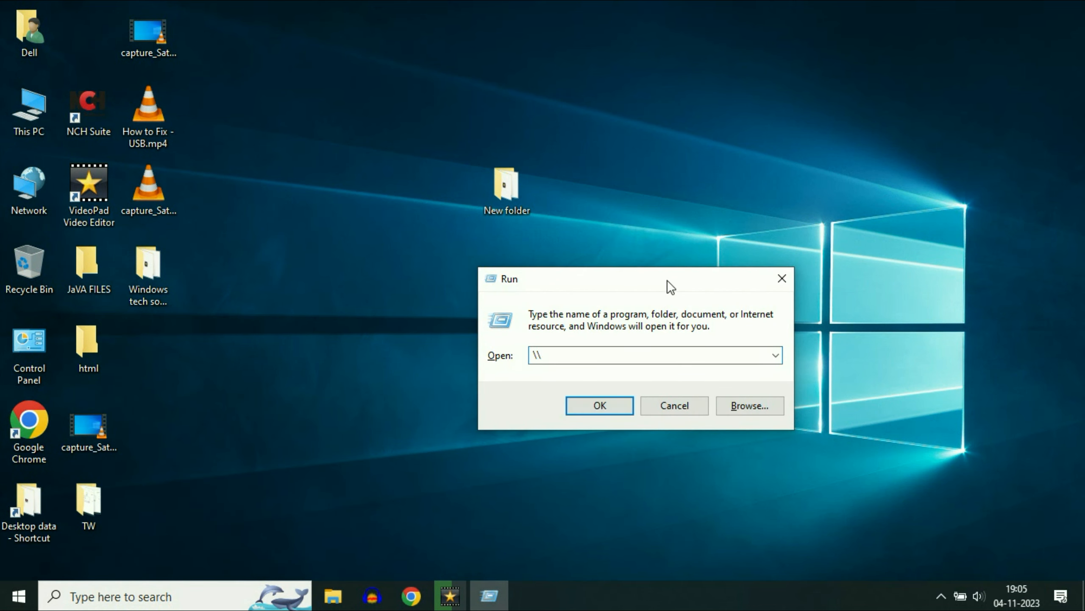
pyautogui.write('192.168.18.5')
pyautogui.press('BackSpace')
pyautogui.write('6')
pyautogui.click(599, 405)
pyautogui.moveTo(358, 112); pyautogui.dragTo(544, 130)
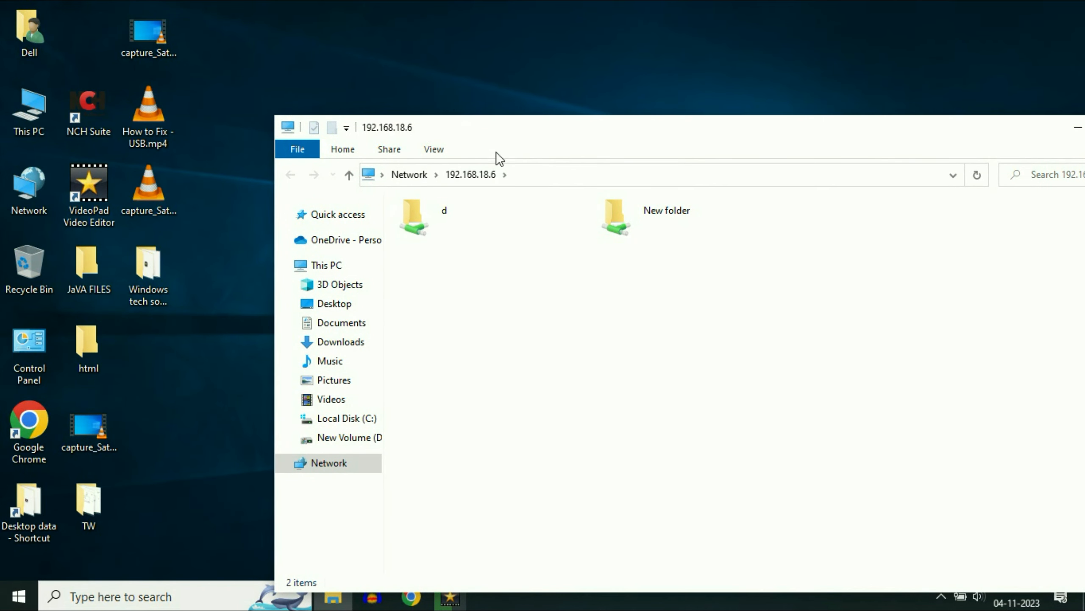
# Step: Check the contents of the shared d drive and New folder on 192.168.18.6, and close the window
pyautogui.click(441, 217)
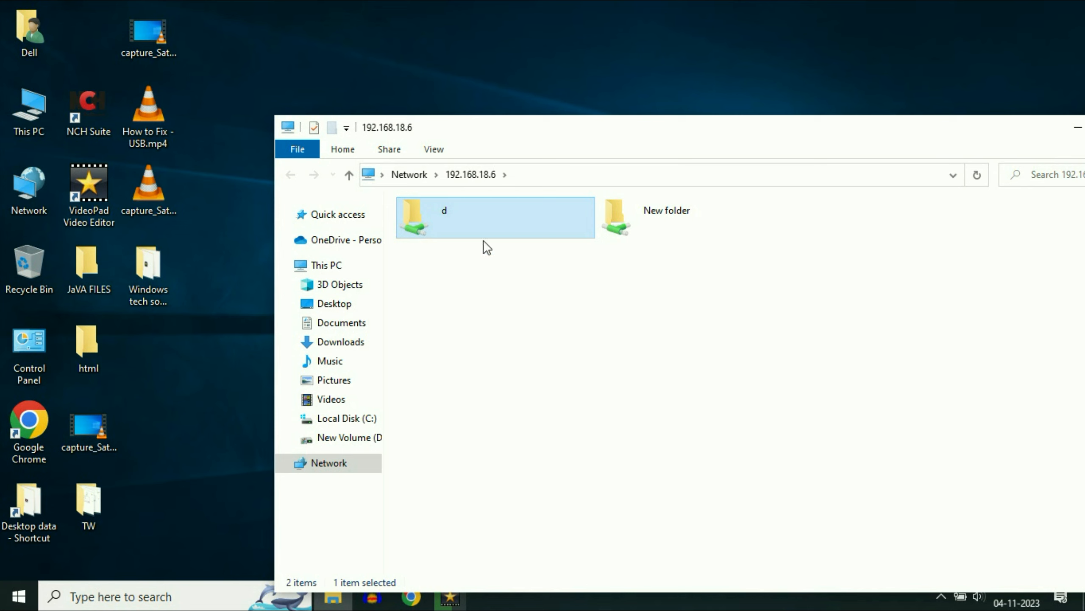
pyautogui.click(650, 225)
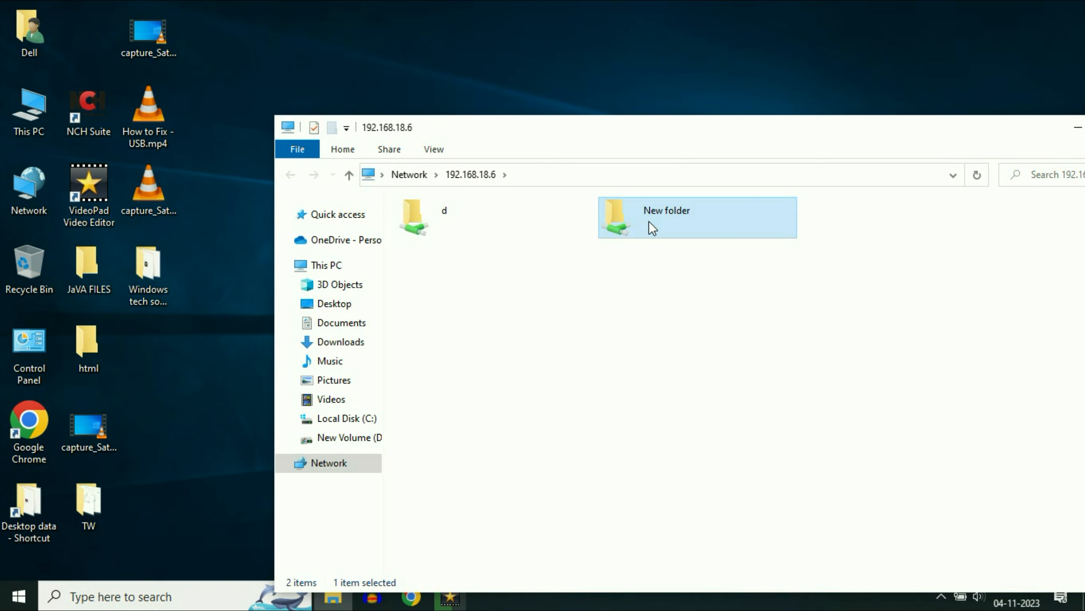
pyautogui.doubleClick(432, 224)
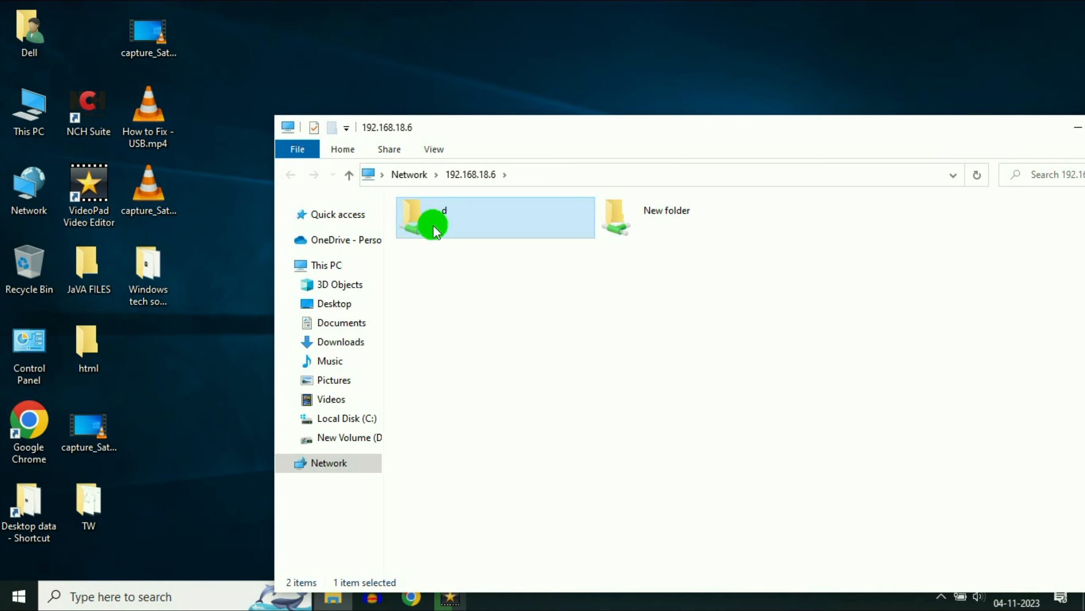
pyautogui.click(349, 175)
pyautogui.doubleClick(650, 225)
pyautogui.click(349, 174)
pyautogui.moveTo(587, 138); pyautogui.dragTo(421, 104)
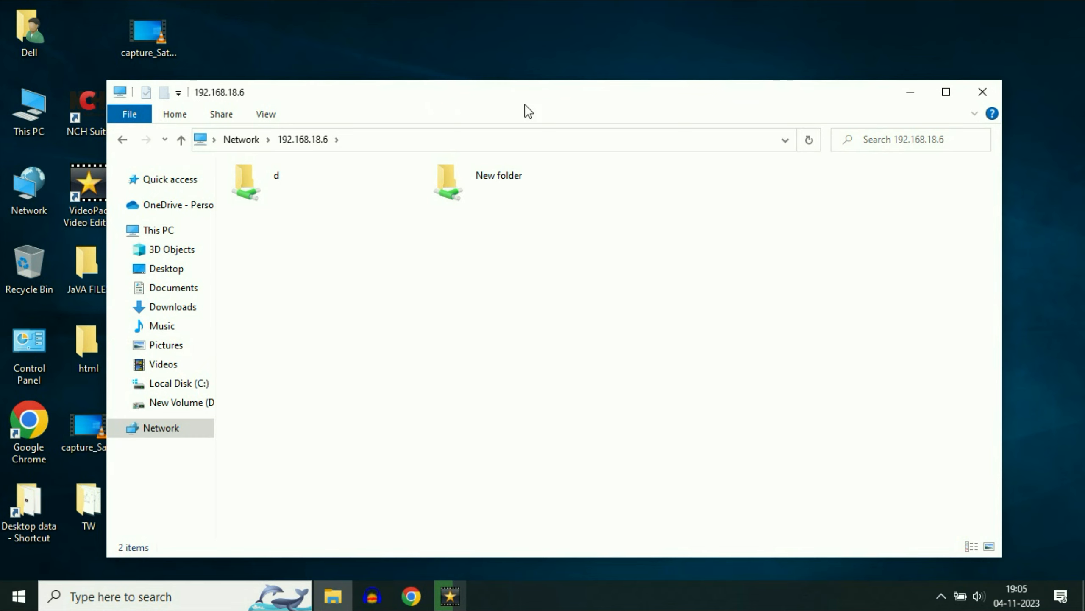
pyautogui.click(981, 93)
# Step: Open the advanced sharing settings of New folder on the desktop
pyautogui.click(515, 191)
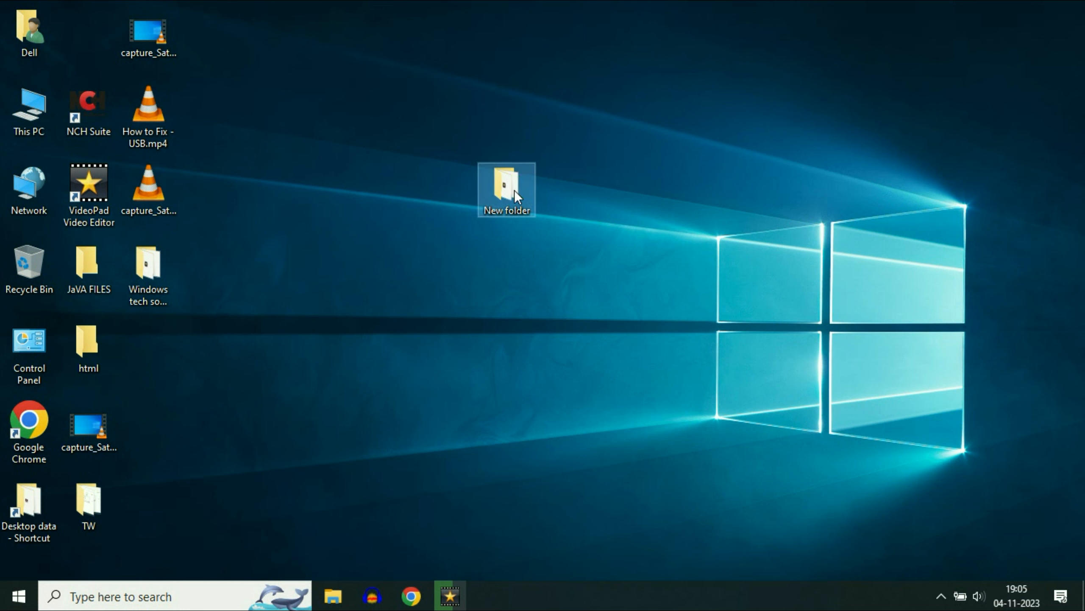
pyautogui.rightClick(514, 190)
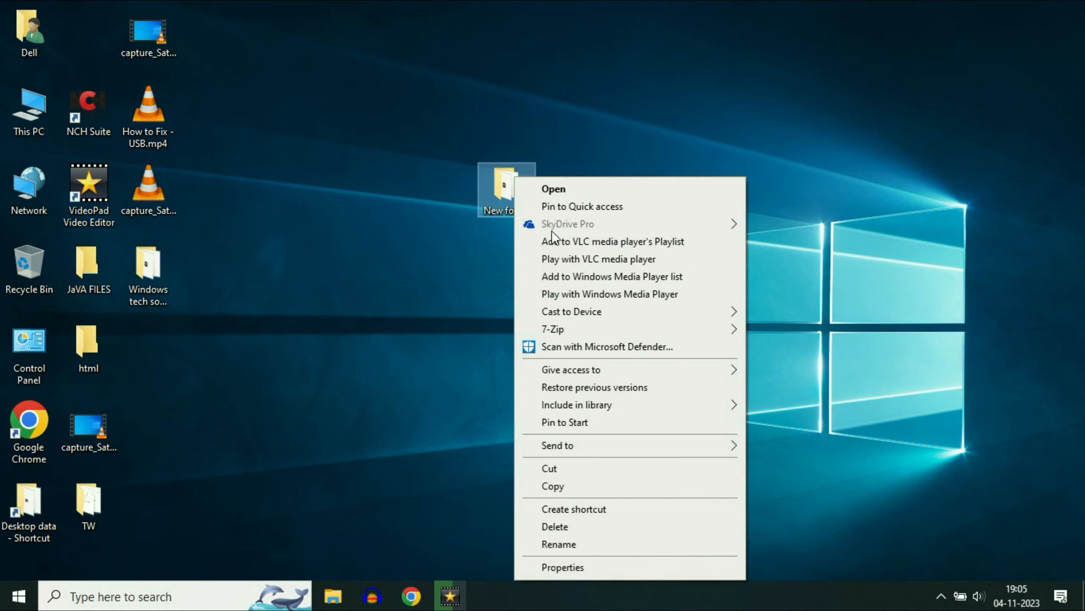
pyautogui.click(581, 567)
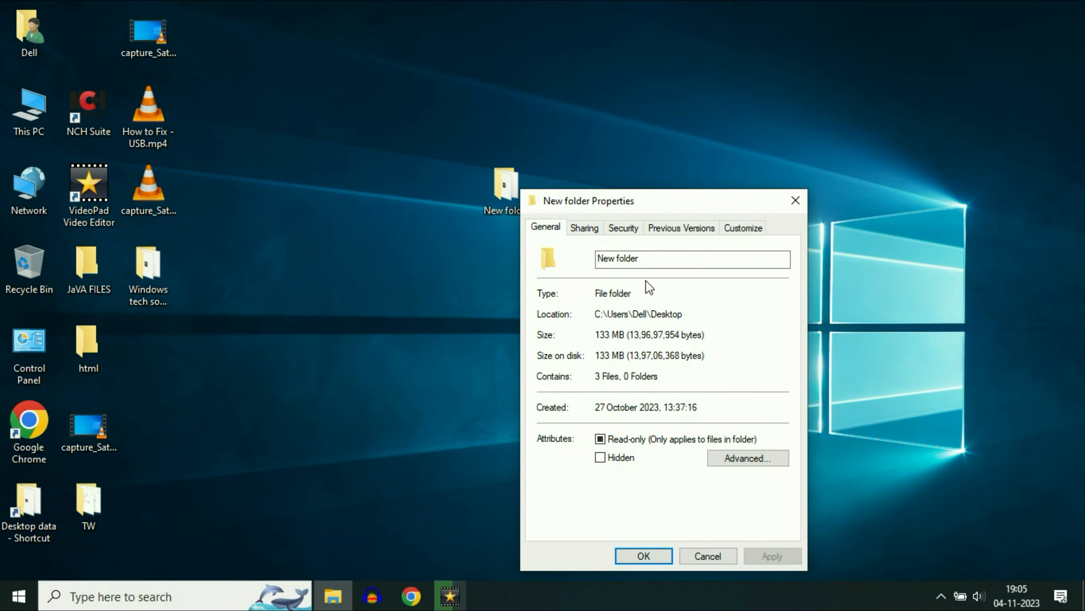
pyautogui.click(593, 233)
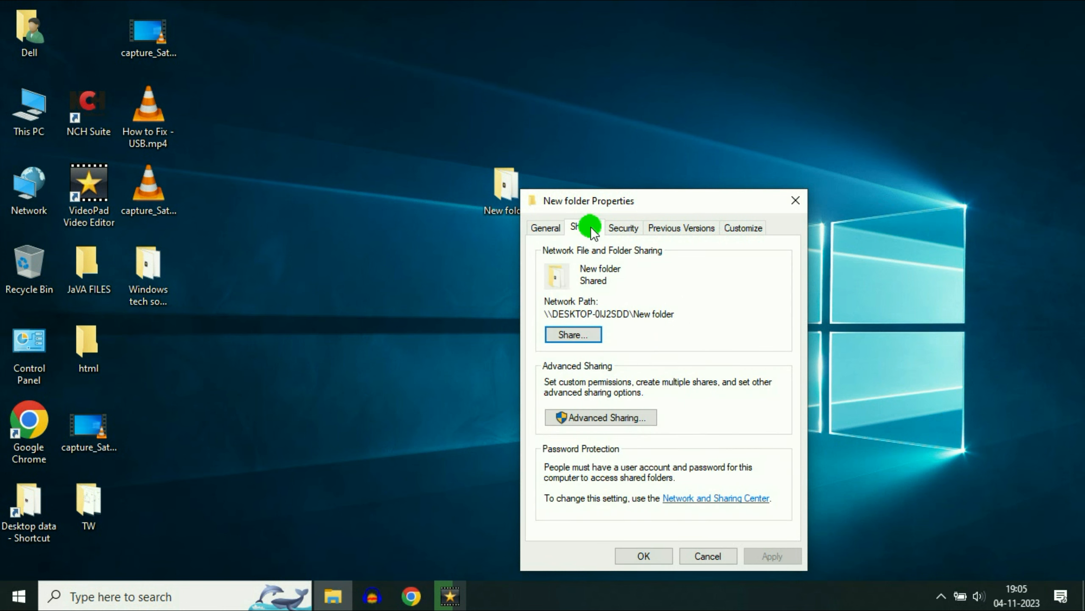
pyautogui.click(605, 418)
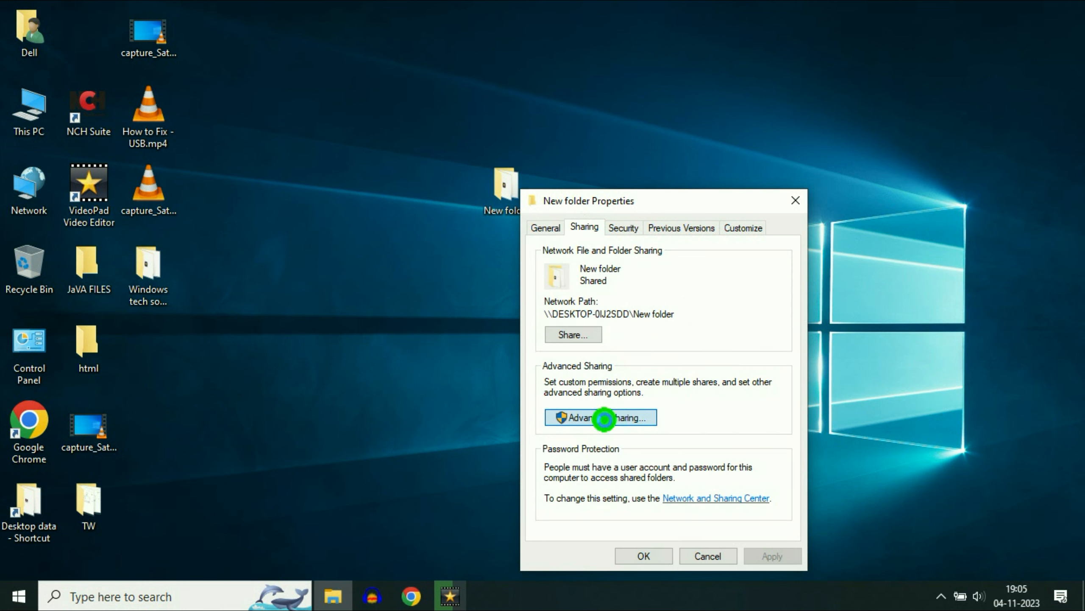
# Step: Turn off sharing for New folder, agree to disconnect connected users, and close its properties
pyautogui.click(542, 257)
pyautogui.click(546, 256)
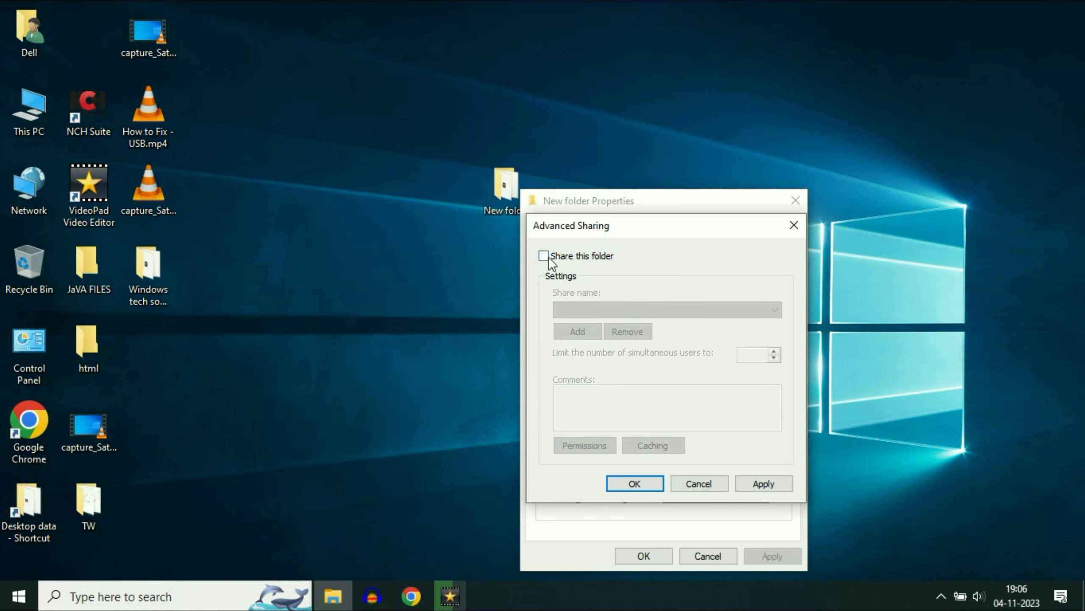
pyautogui.click(764, 482)
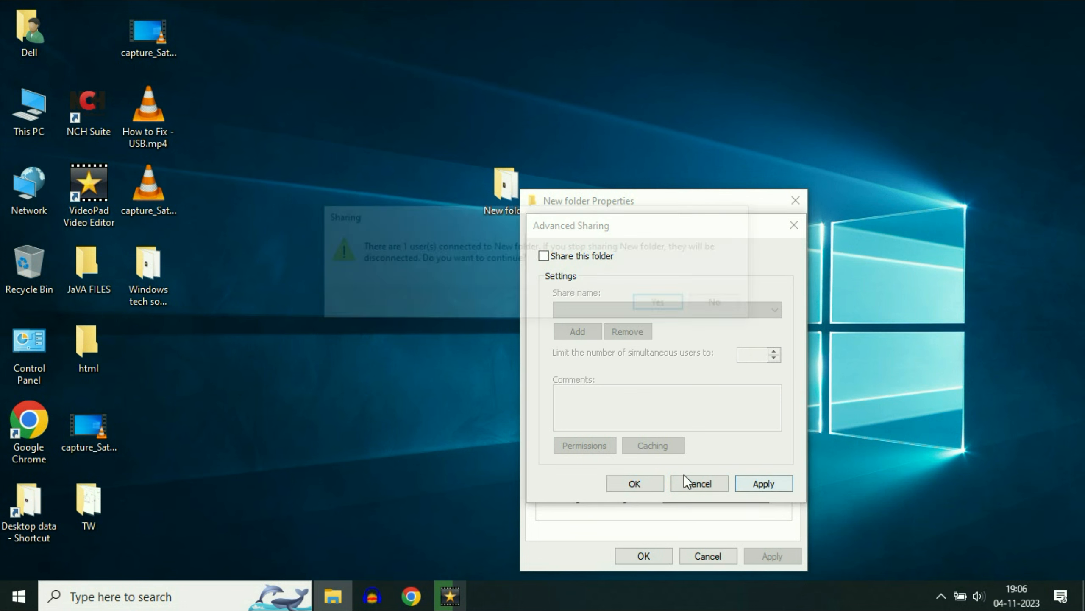
pyautogui.click(674, 307)
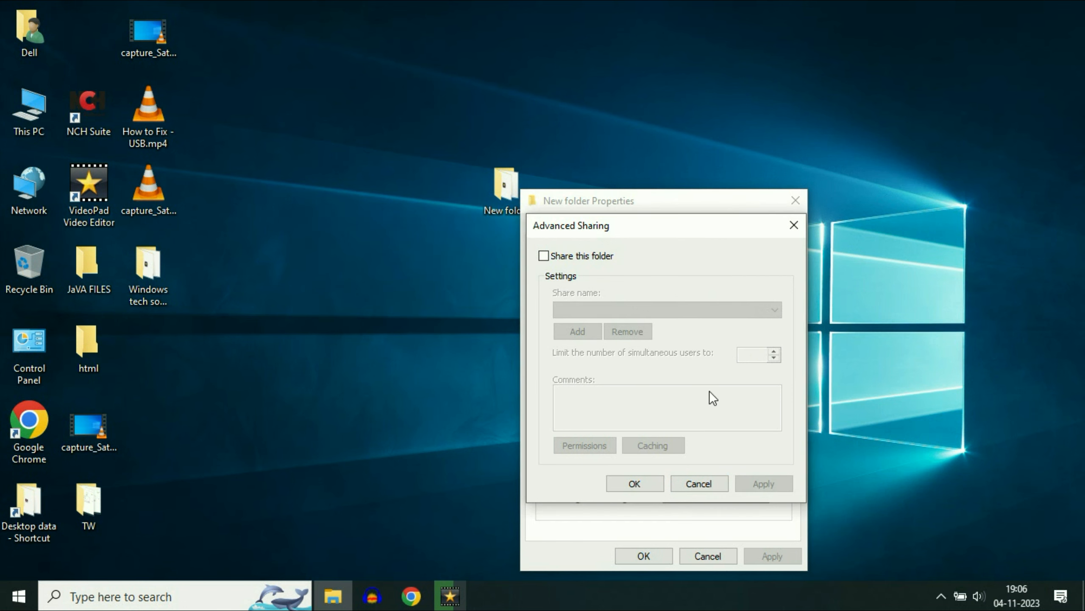
pyautogui.click(635, 484)
pyautogui.click(663, 554)
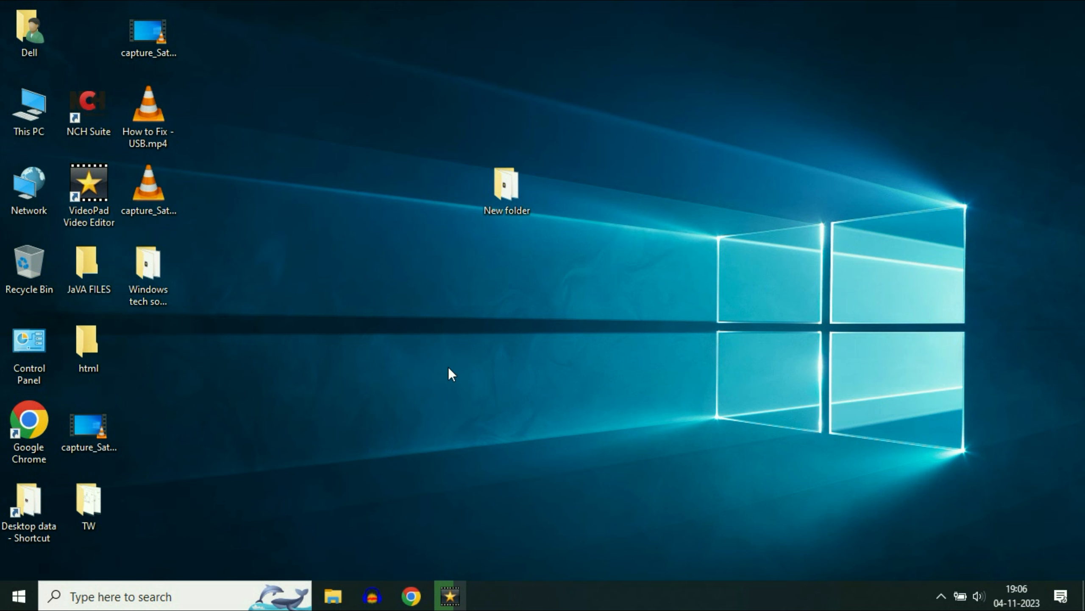
# Step: Reopen \\192.168.18.6 with the Run command to check which items are still shared, and close the window
pyautogui.press('super+r')
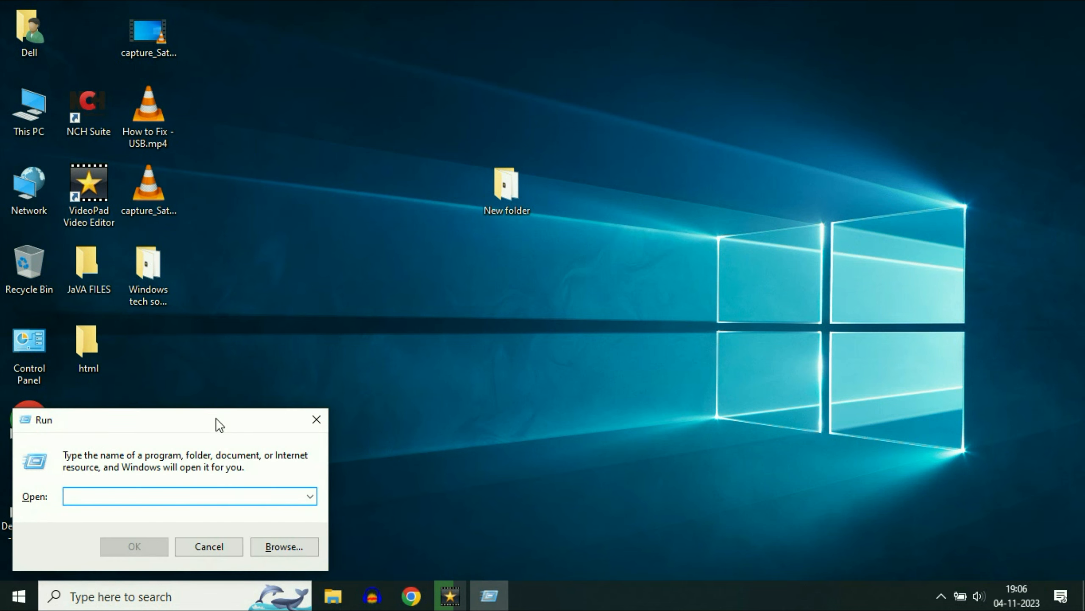
pyautogui.moveTo(216, 418); pyautogui.dragTo(550, 330)
pyautogui.write('\\\\192.168.18.6')
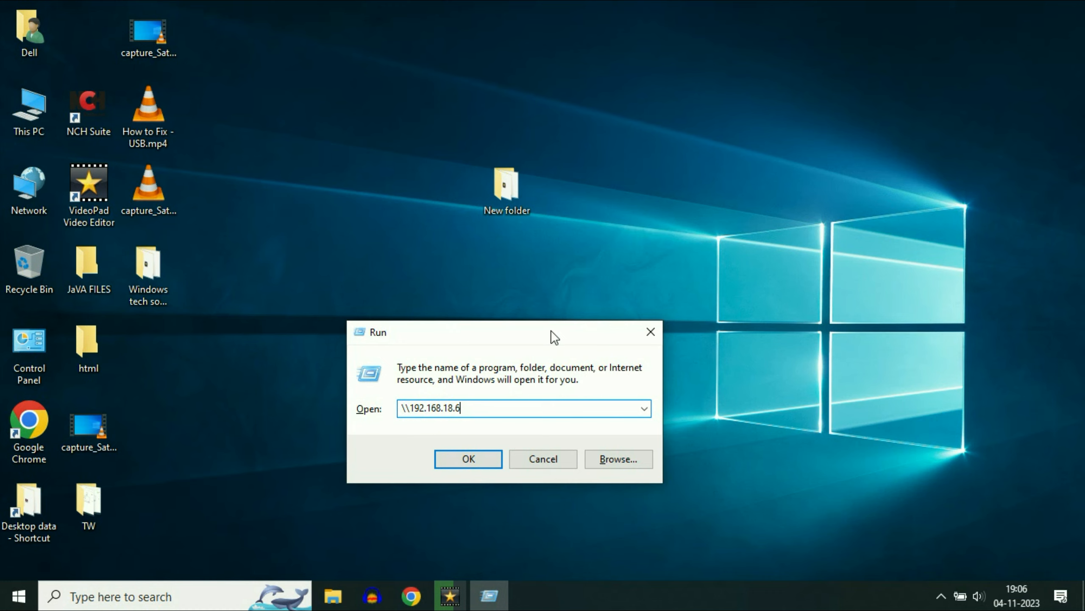
pyautogui.click(468, 457)
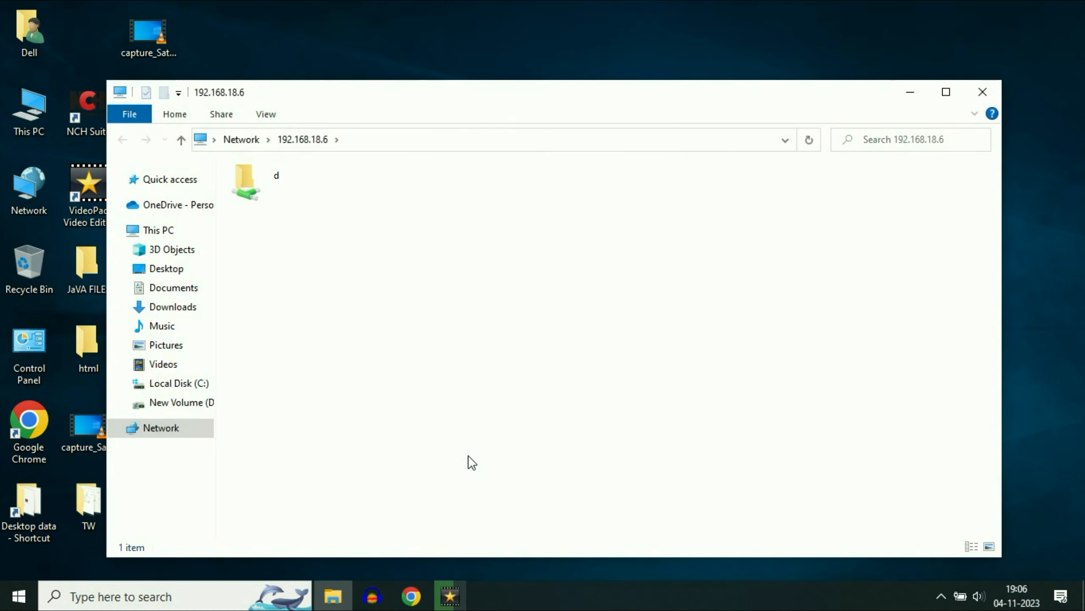
pyautogui.moveTo(488, 111); pyautogui.dragTo(710, 248)
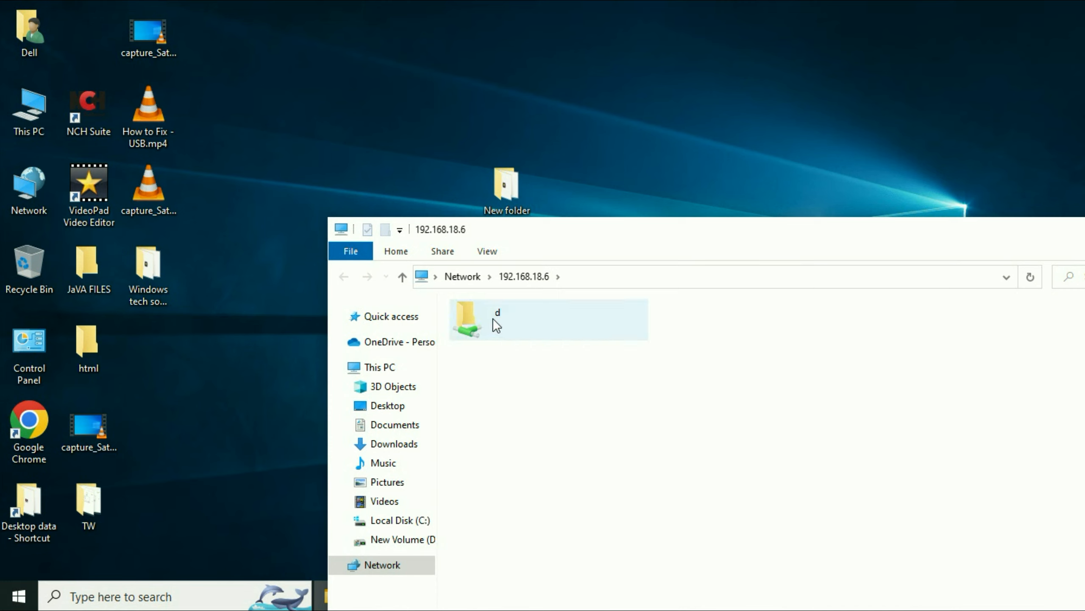
pyautogui.moveTo(623, 239); pyautogui.dragTo(429, 150)
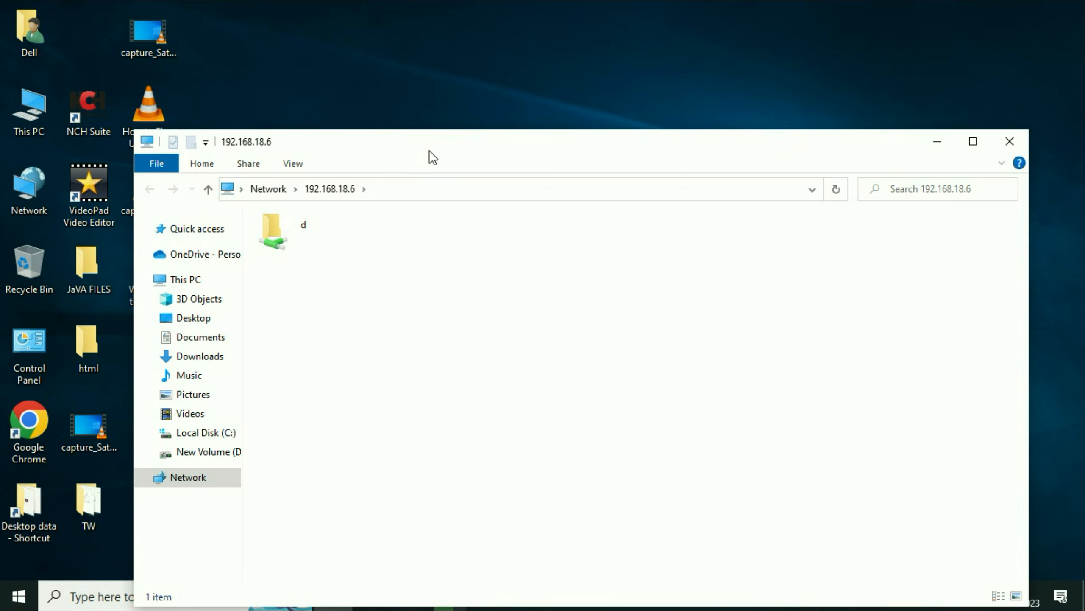
pyautogui.moveTo(429, 150); pyautogui.dragTo(456, 119)
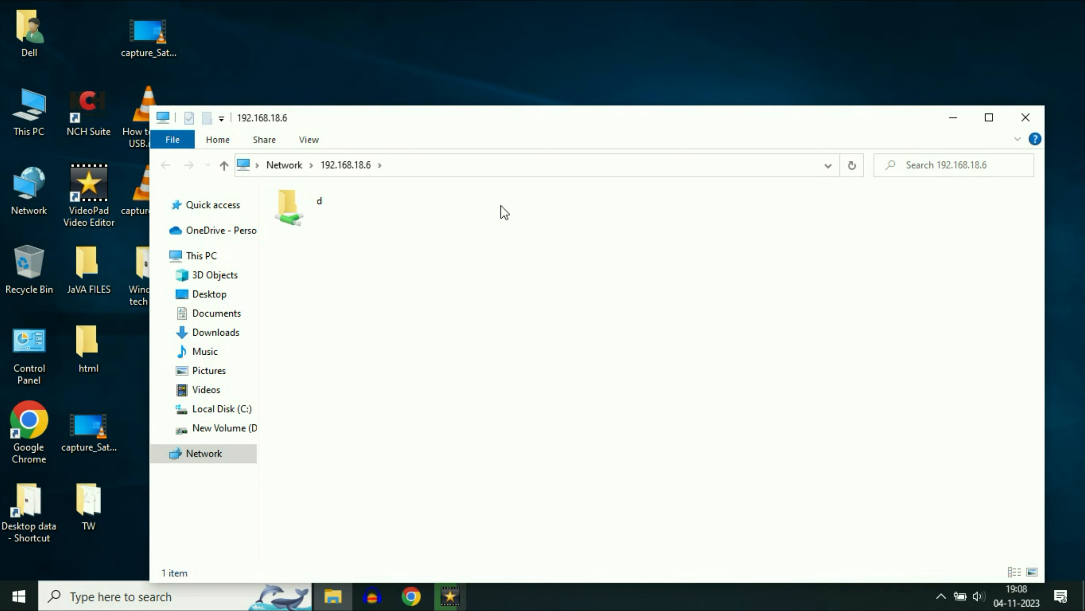
pyautogui.click(1025, 117)
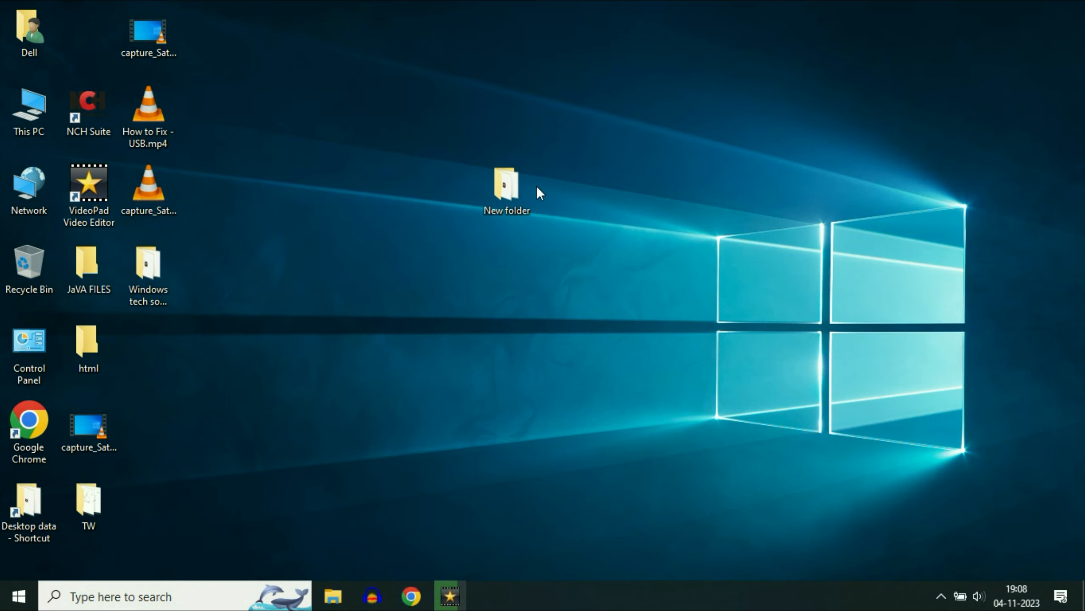